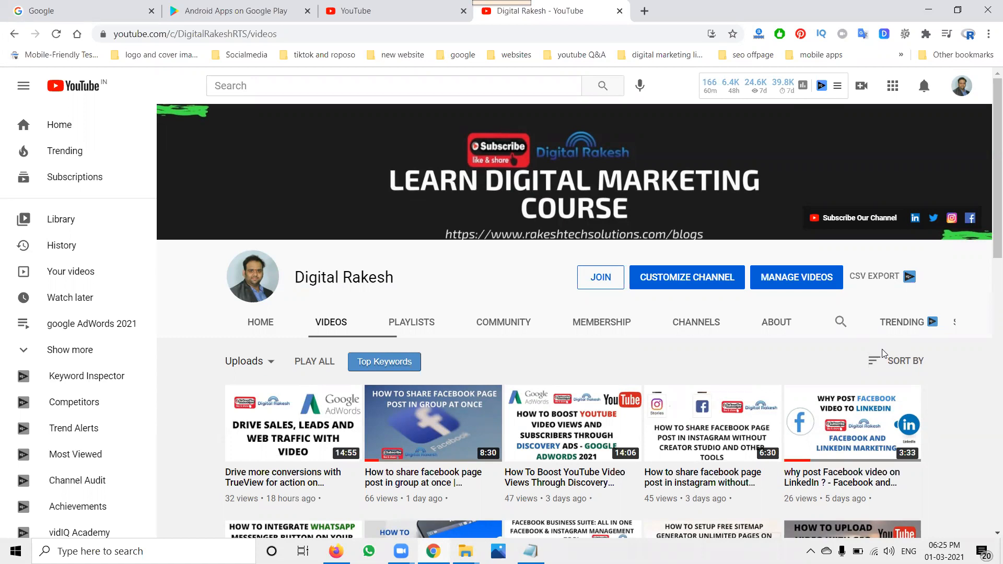
left_click(236, 20)
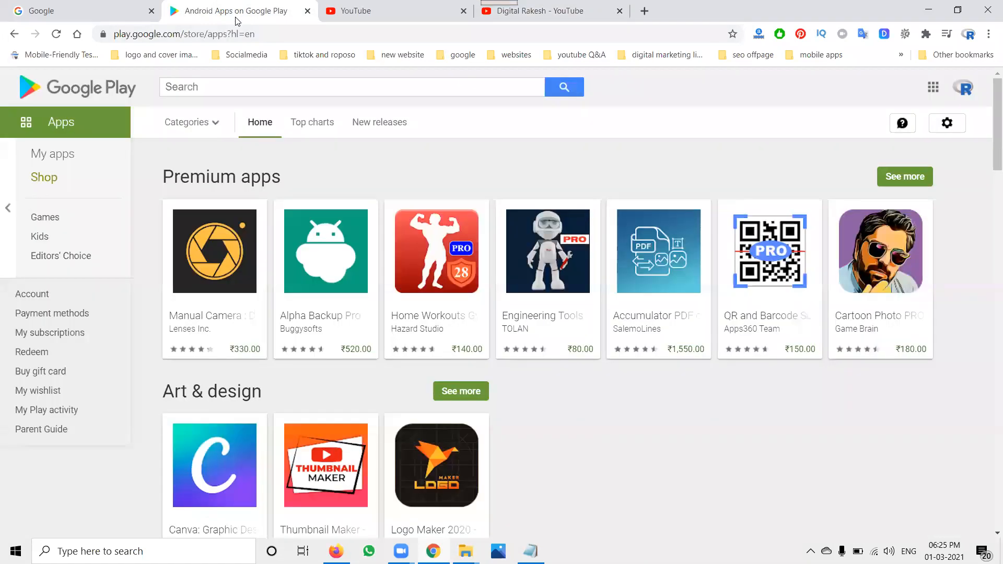
scroll(459, 400, "down", 3)
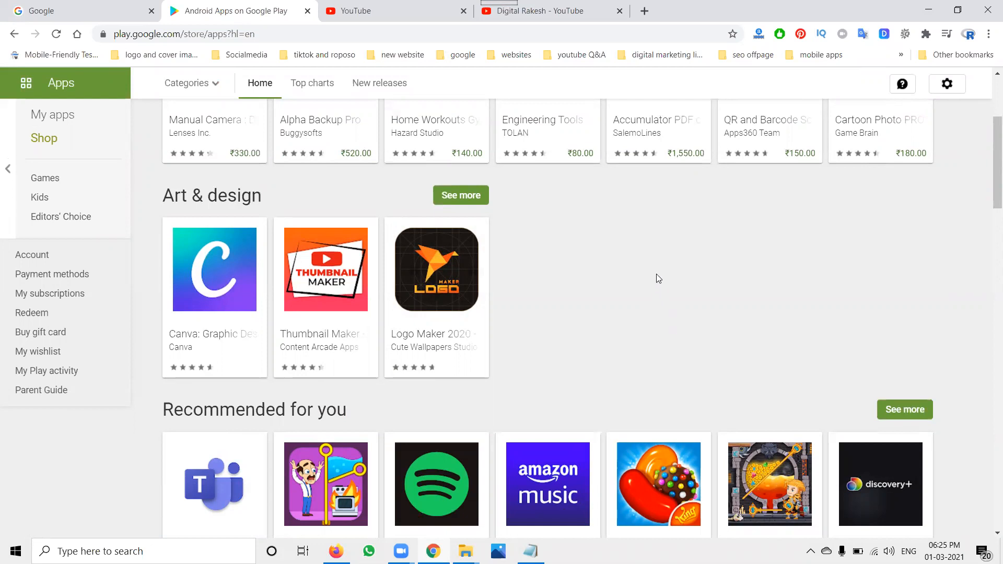
- Open google.com/adwords in a new browser tab, sign in to Google Ads and start a new campaign
left_click(644, 14)
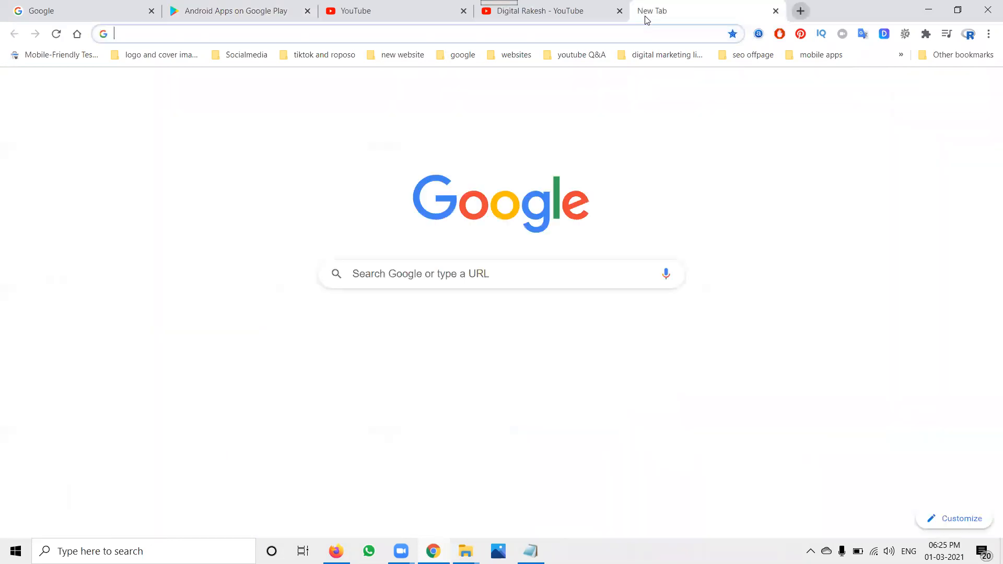
type("google.com/")
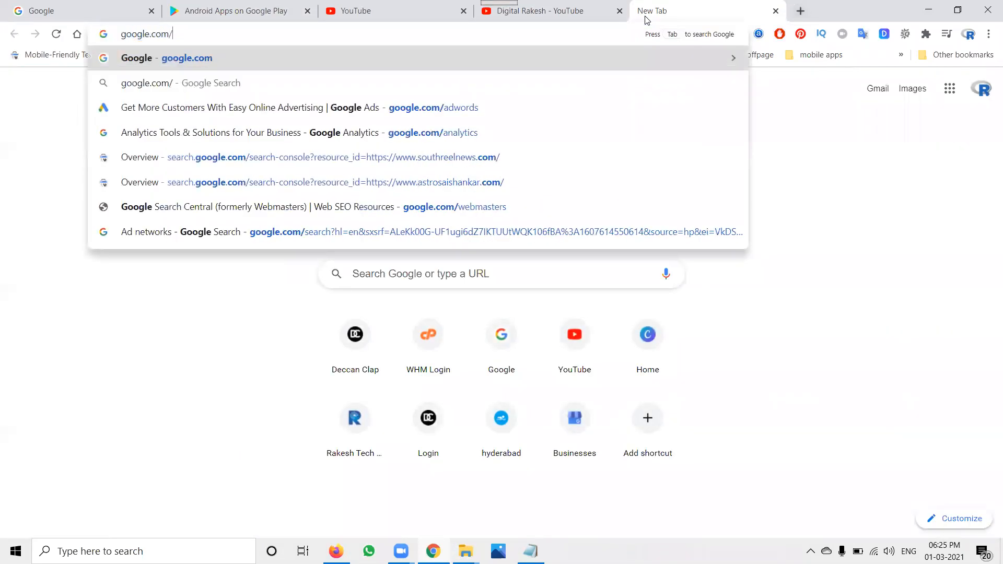
type("adwords")
key("Return")
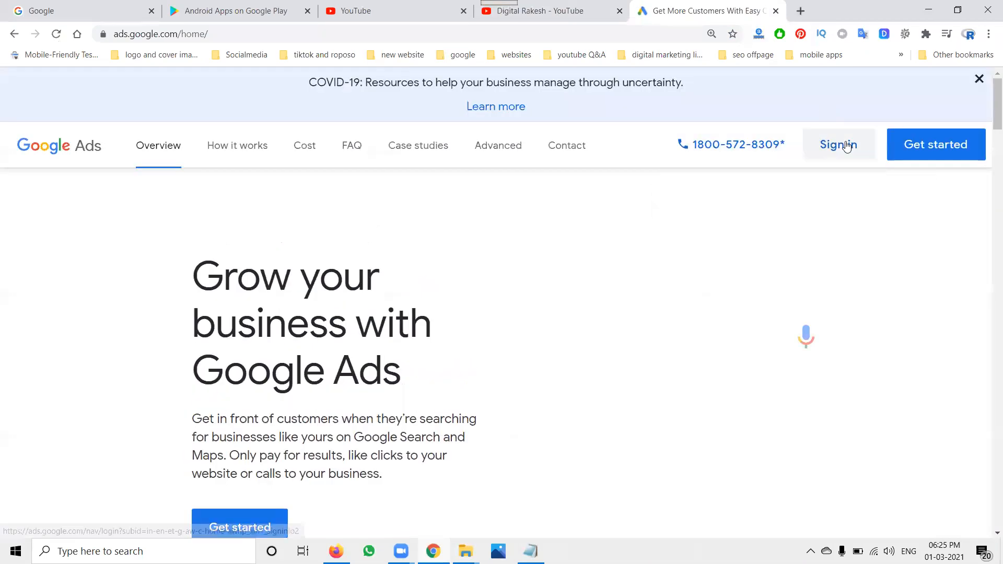
left_click(847, 147)
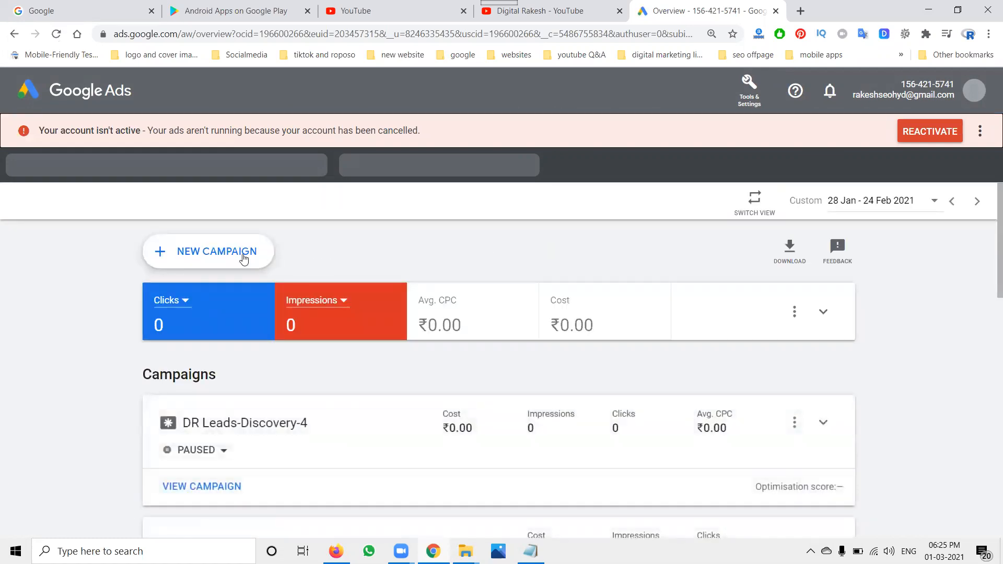
left_click(241, 253)
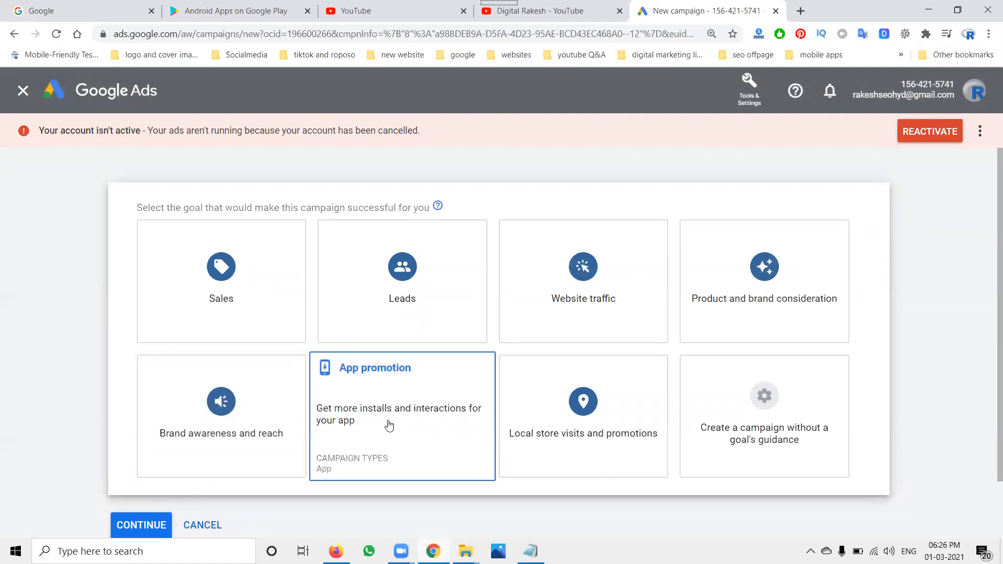
left_click(781, 414)
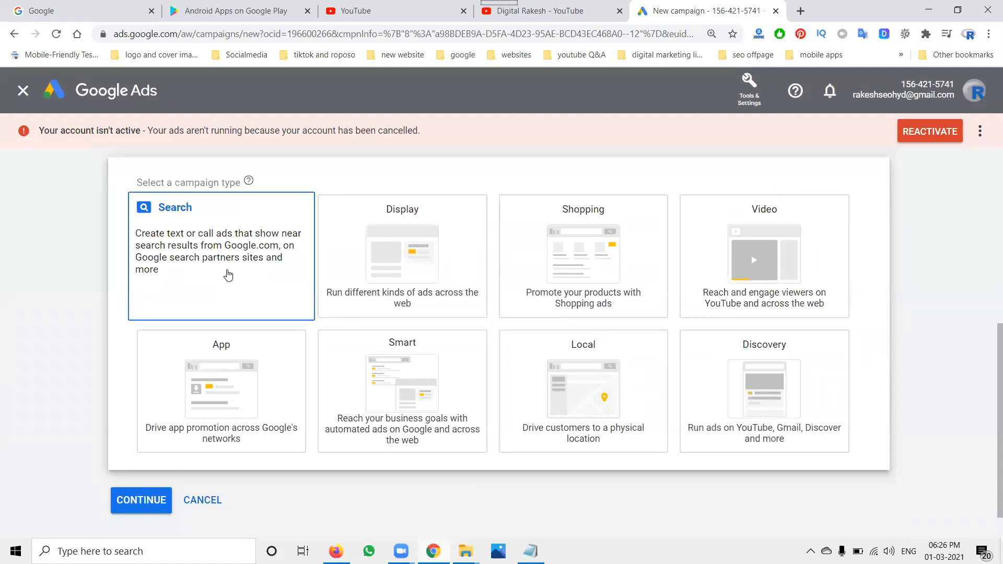
left_click(229, 275)
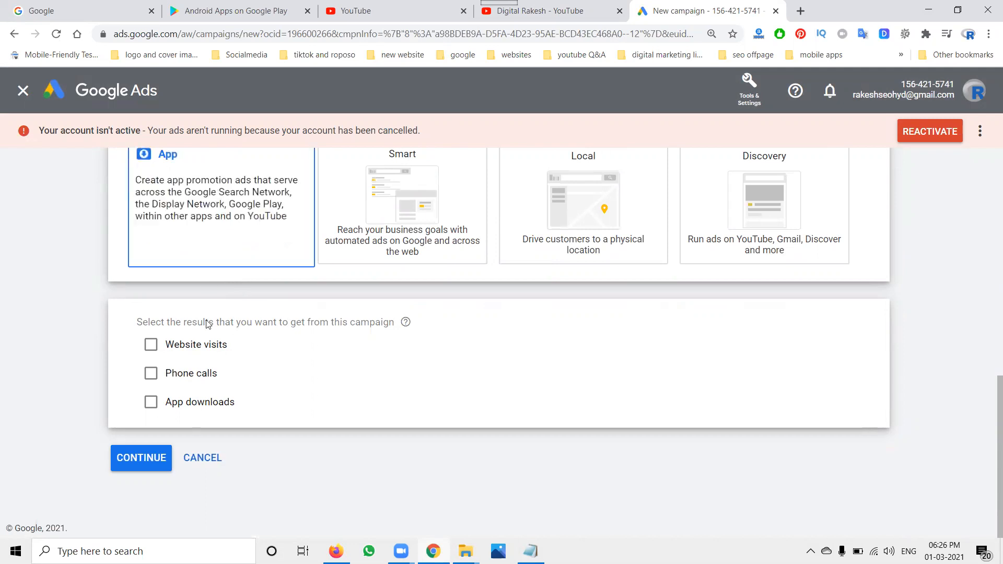
left_click(199, 405)
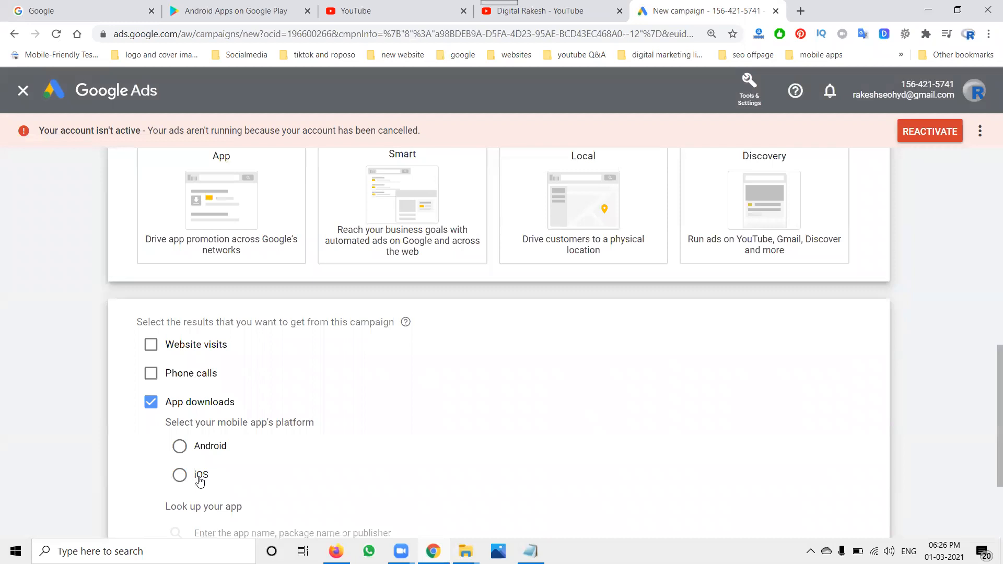
scroll(200, 481, "up", 5)
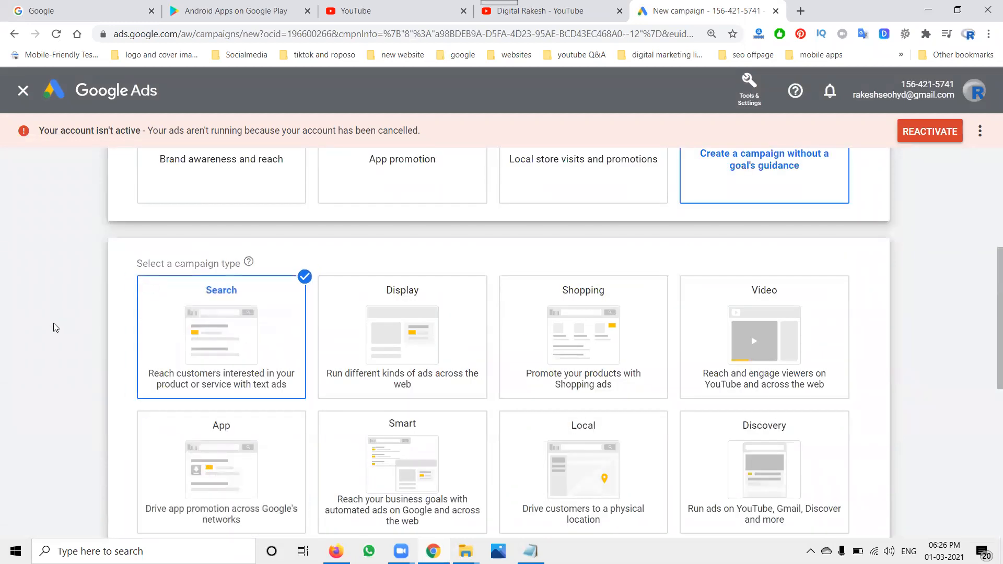
scroll(56, 328, "down", 4)
scroll(196, 326, "up", 8)
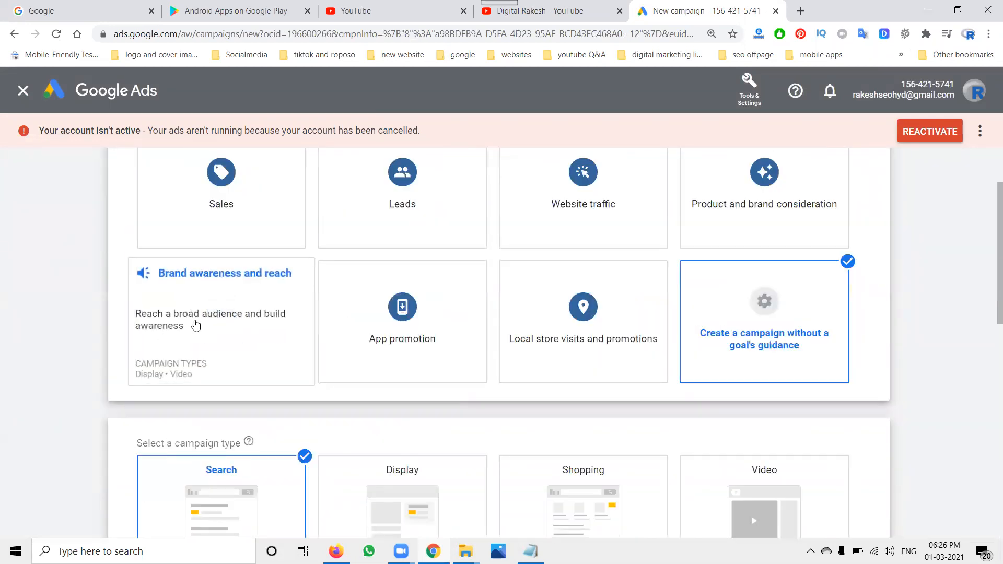
- Select App promotion as the campaign goal with the App campaign type
left_click(414, 335)
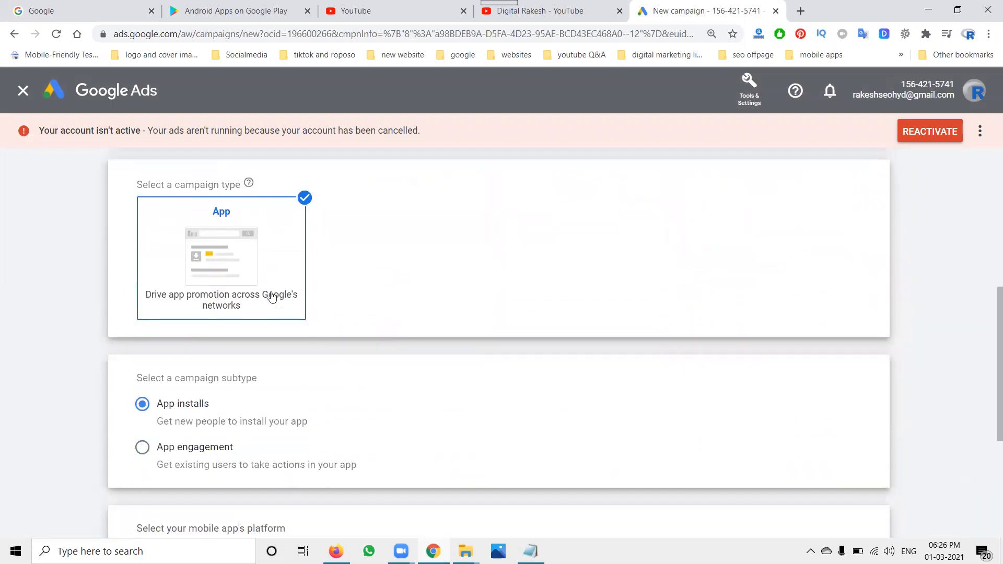
left_click(262, 283)
left_click(246, 317)
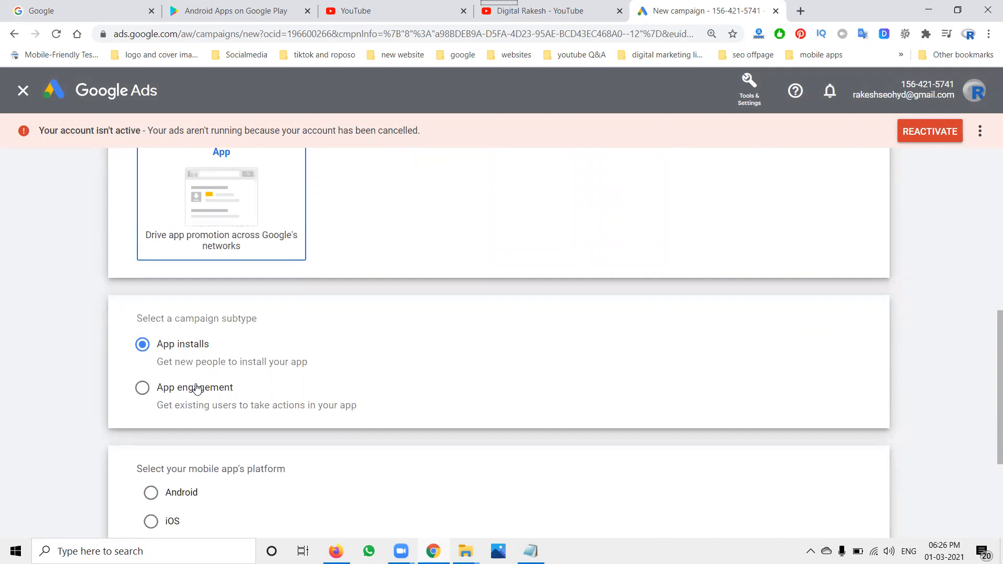
scroll(197, 389, "down", 3)
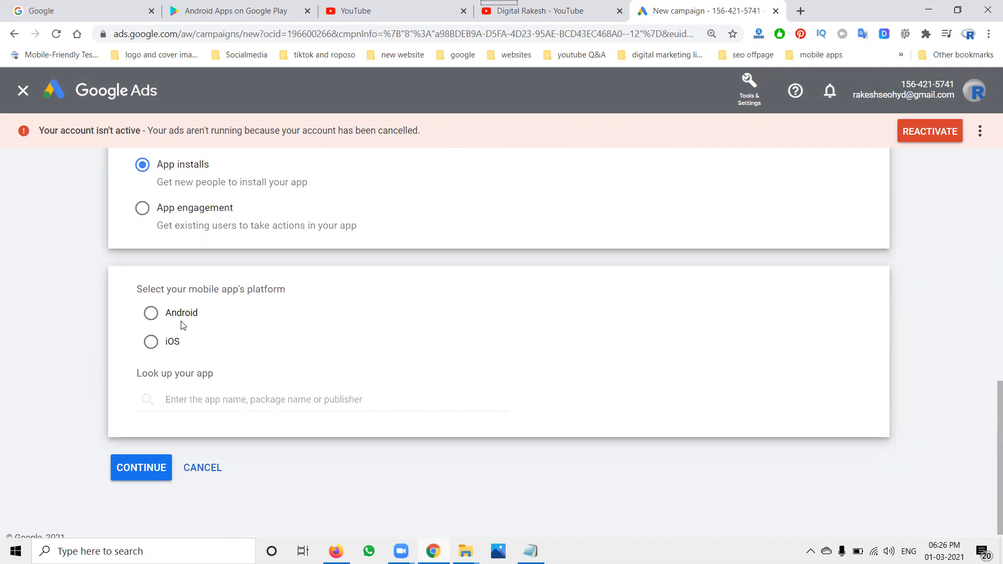
- Open the Amazon Music page from Google Play's recommended apps in a separate tab and copy the app's name
left_click(236, 11)
scroll(532, 293, "down", 2)
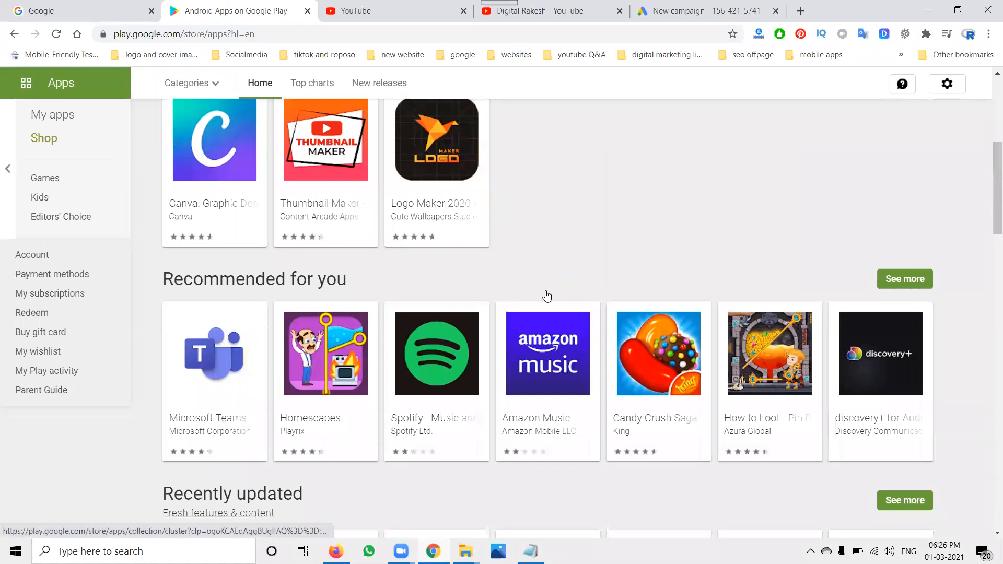
middle_click(558, 351)
left_click(335, 10)
left_click(327, 34)
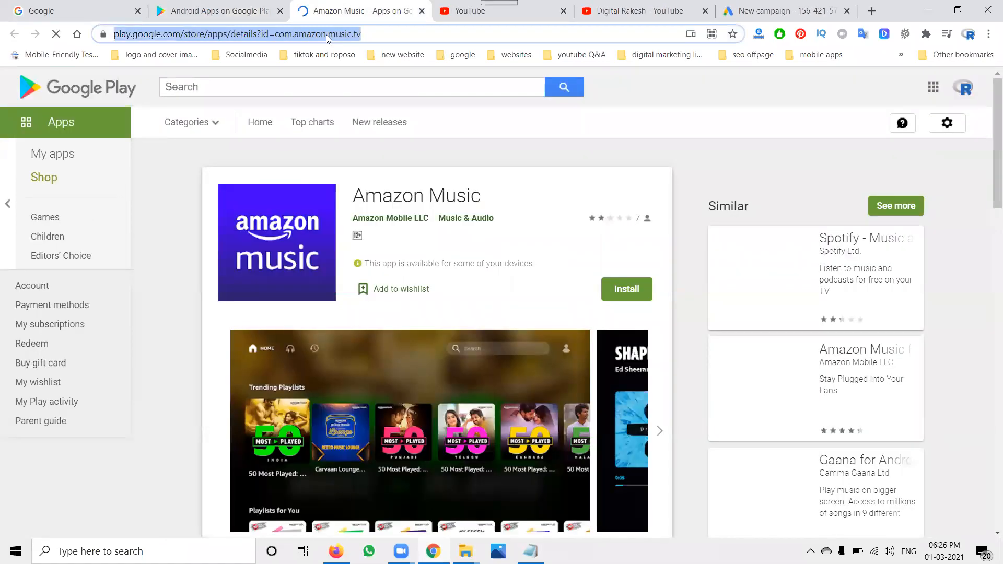
left_click(402, 192)
triple_click(401, 192)
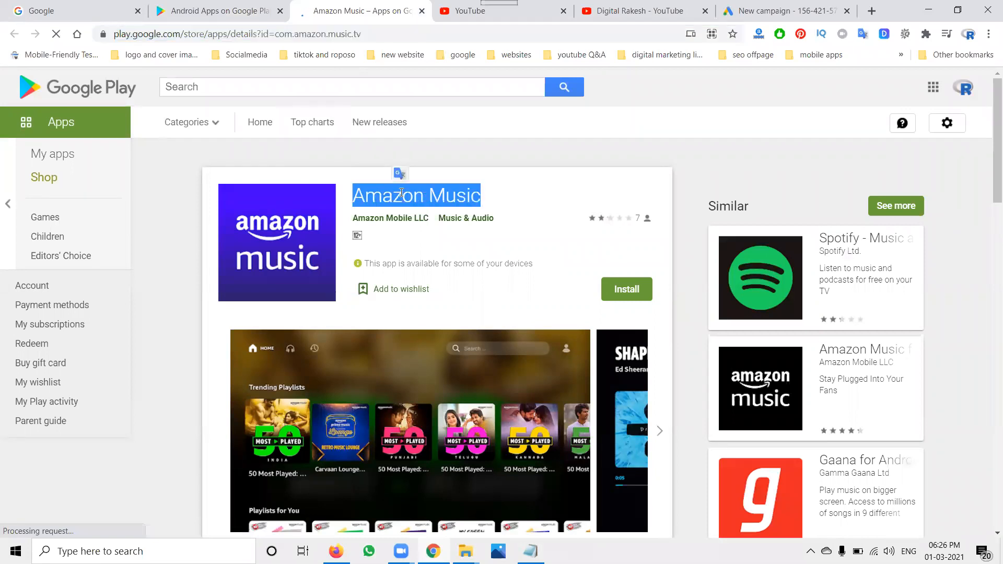
triple_click(401, 192)
key("ctrl+c")
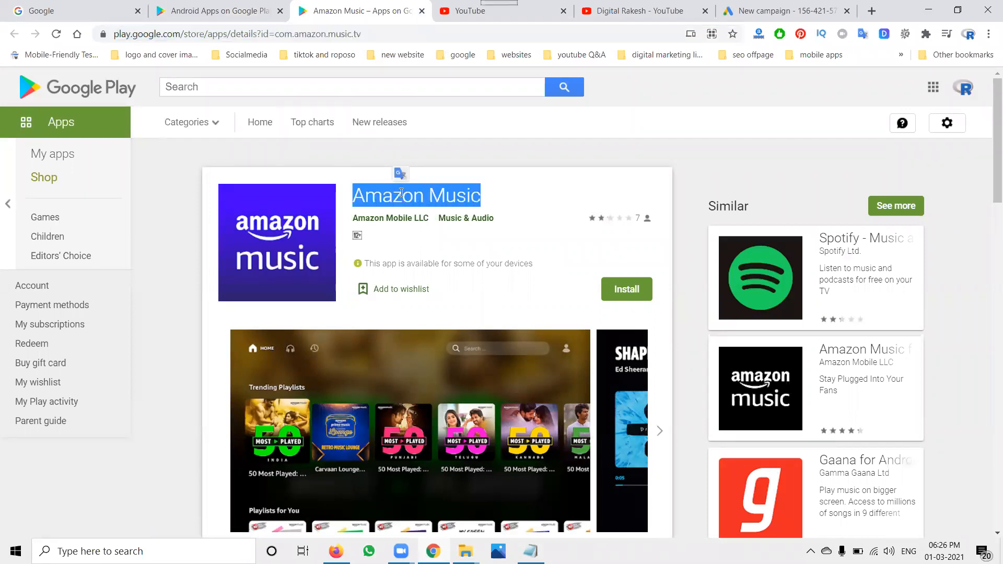
- Set the campaign's platform to Android, look up Amazon Music, choose "Amazon Music: Stream and Discover Songs & Podcasts" and continue to the campaign settings
left_click(742, 11)
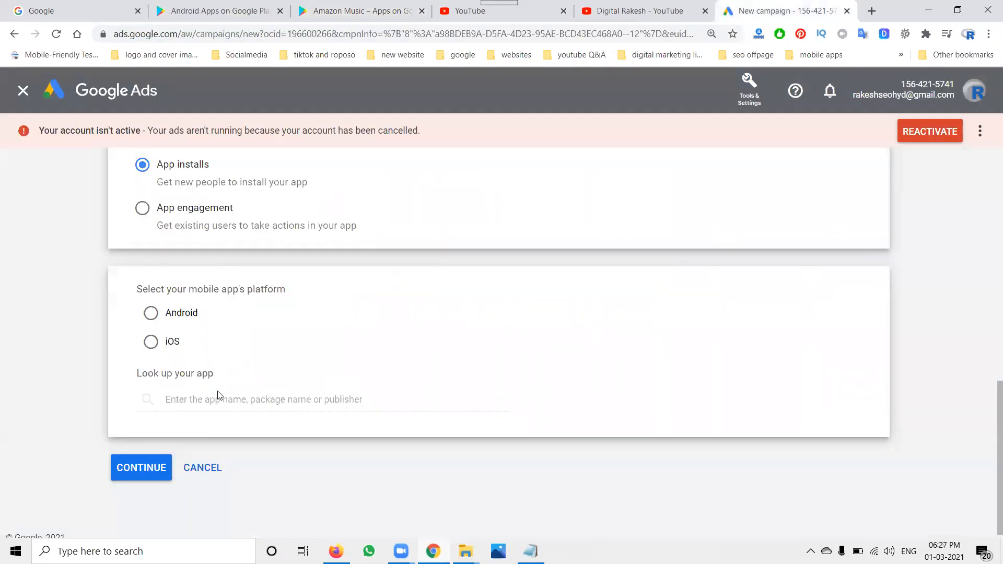
left_click(167, 314)
left_click(195, 399)
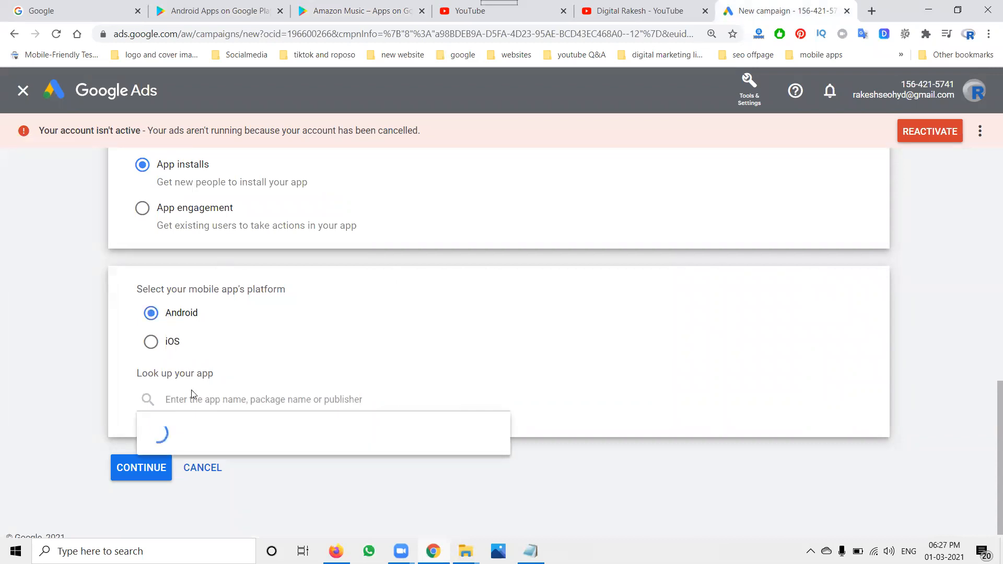
key("ctrl+v")
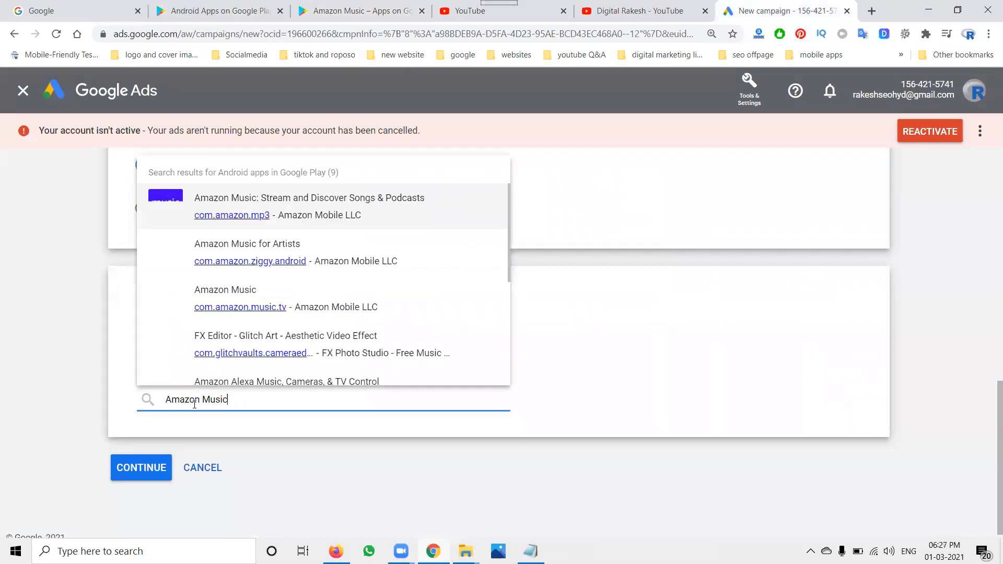
left_click(236, 201)
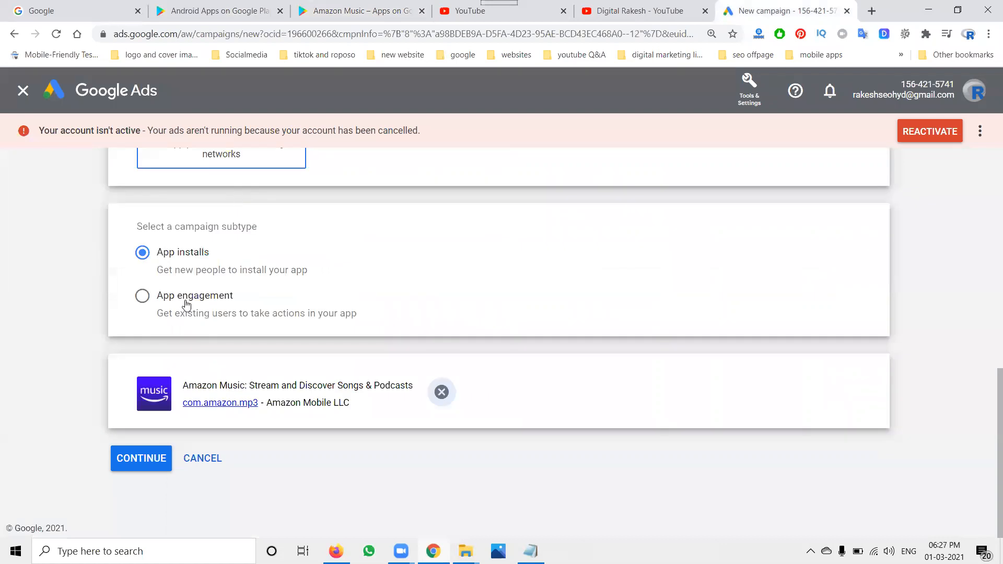
left_click(140, 459)
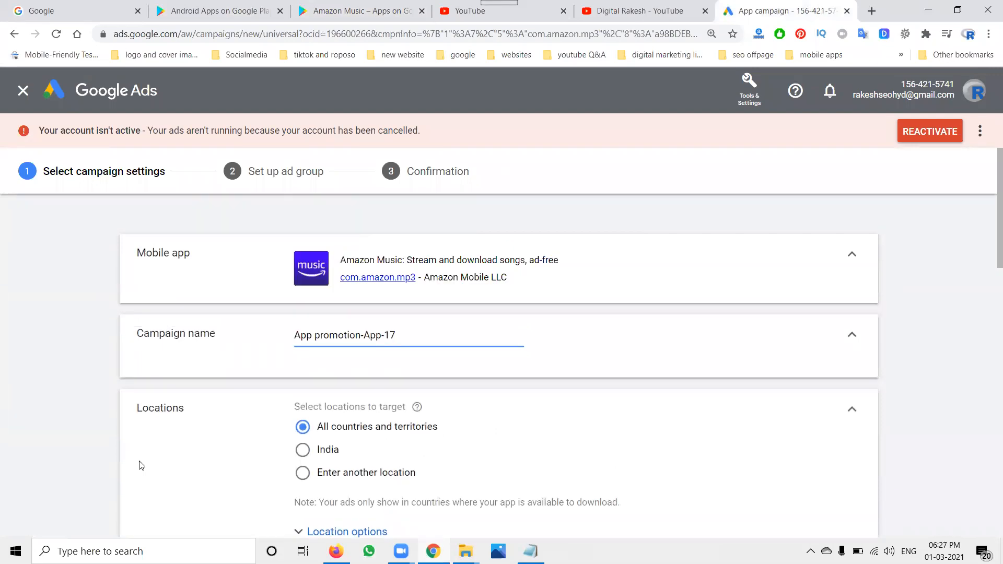
- Insert "amazon music" at the start of the campaign name
left_click(296, 337)
type("amazon m")
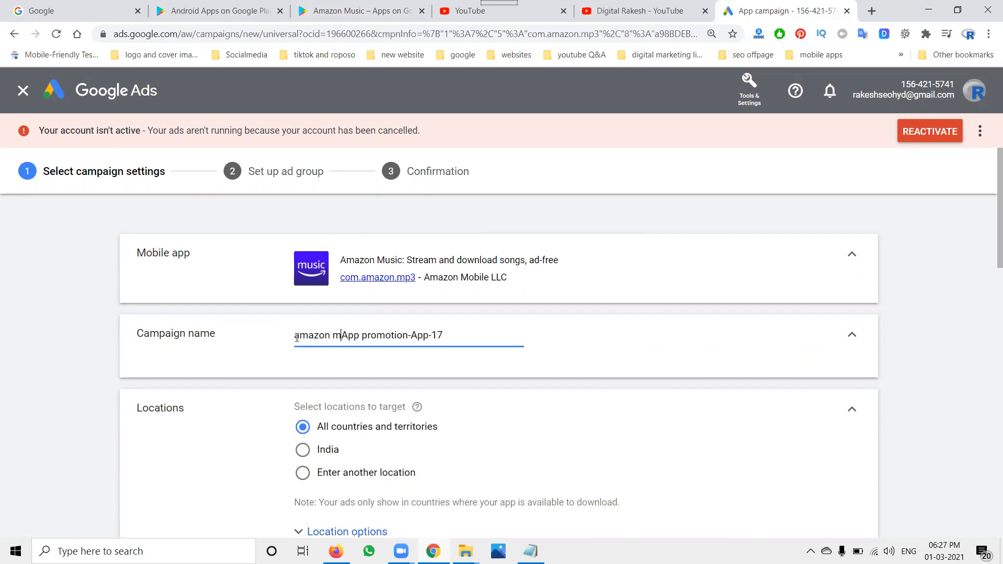
type("usic")
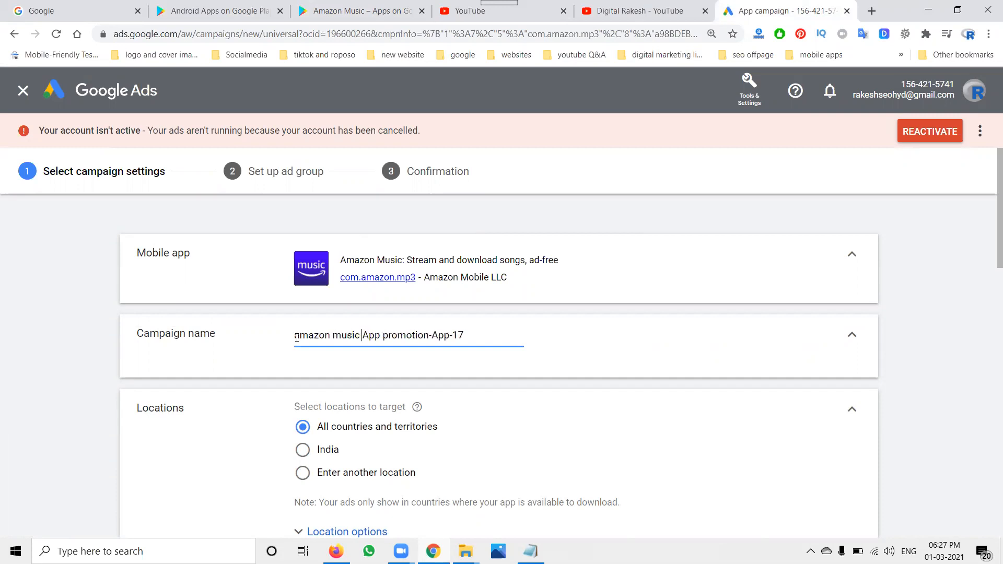
- Target India as the campaign location and set the customer languages to All languages
scroll(223, 377, "down", 3)
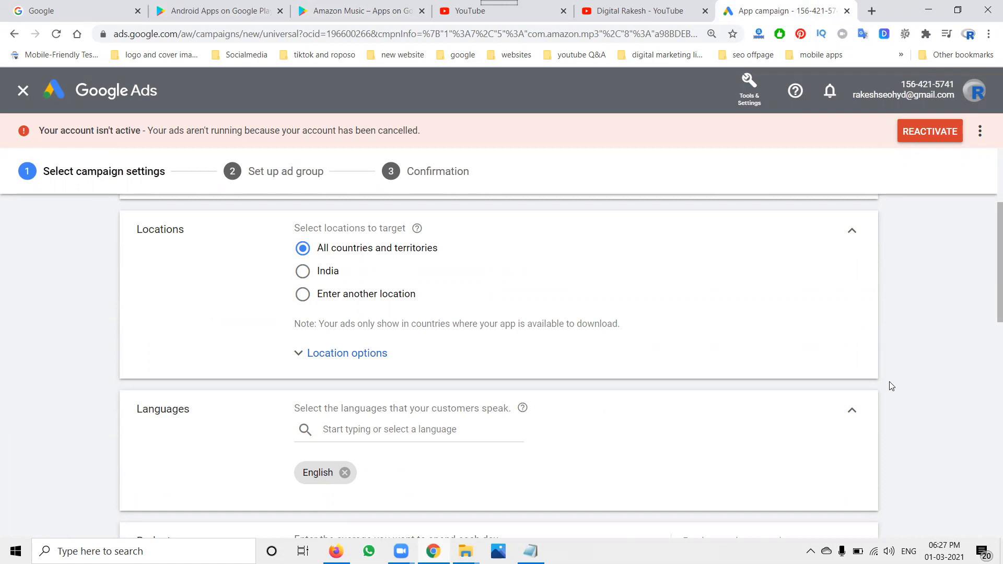
left_click(304, 273)
scroll(204, 315, "down", 3)
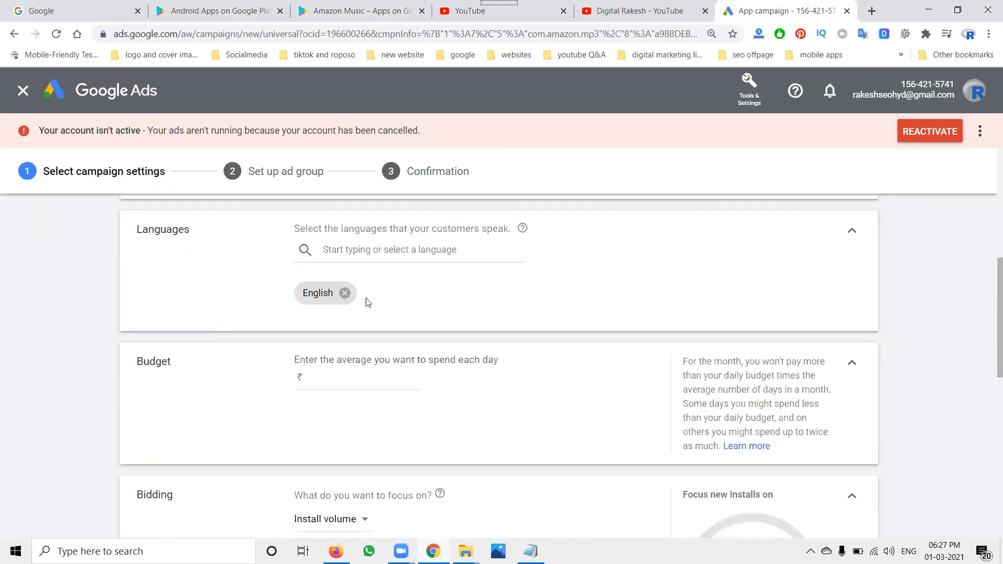
left_click(368, 249)
left_click(350, 278)
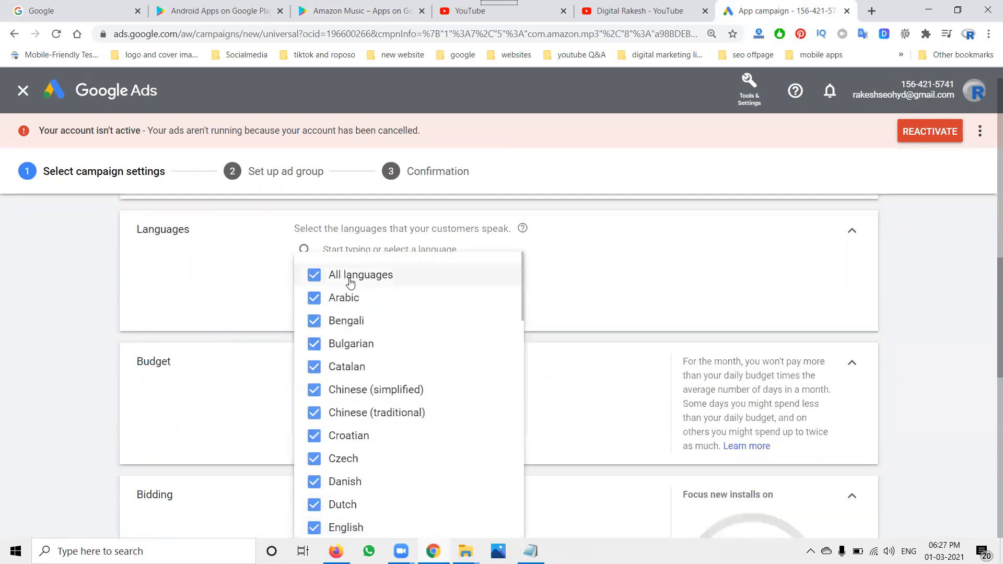
left_click(179, 285)
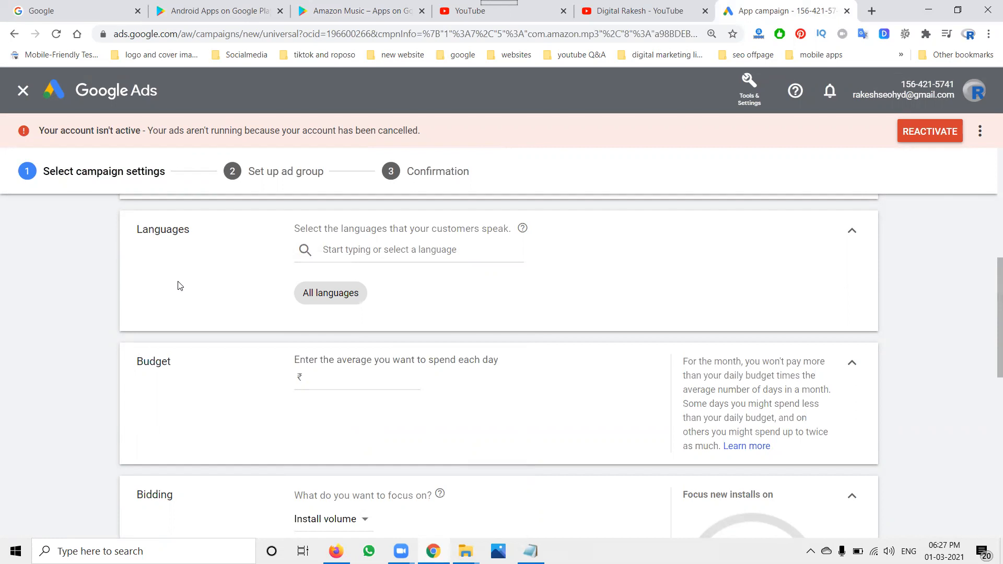
- Set the average daily budget to ₹500
left_click(324, 380)
type("500")
left_click(220, 396)
- Try target costs per install of ₹1 and ₹15 in the bidding settings
scroll(220, 396, "down", 3)
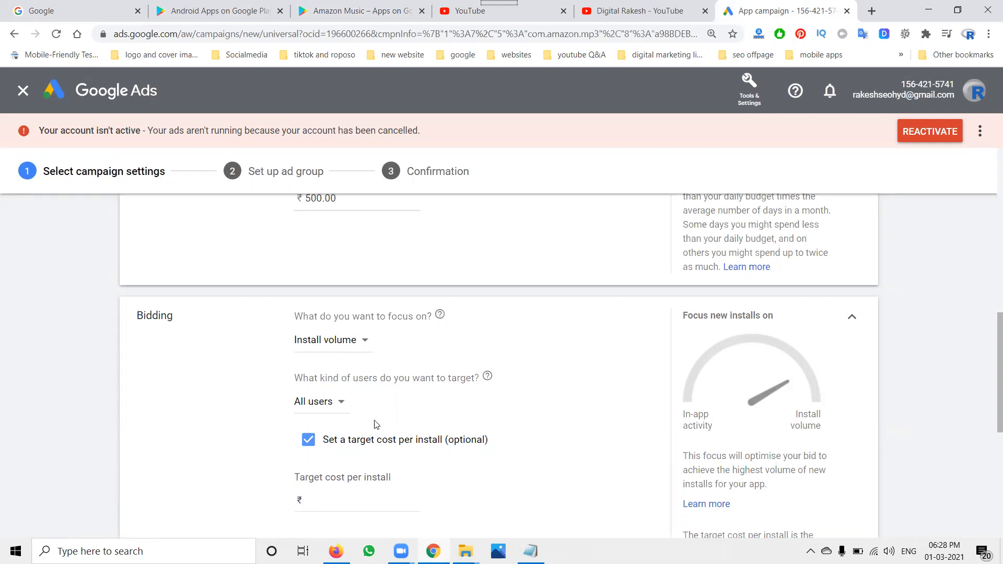
scroll(369, 418, "down", 3)
left_click(347, 323)
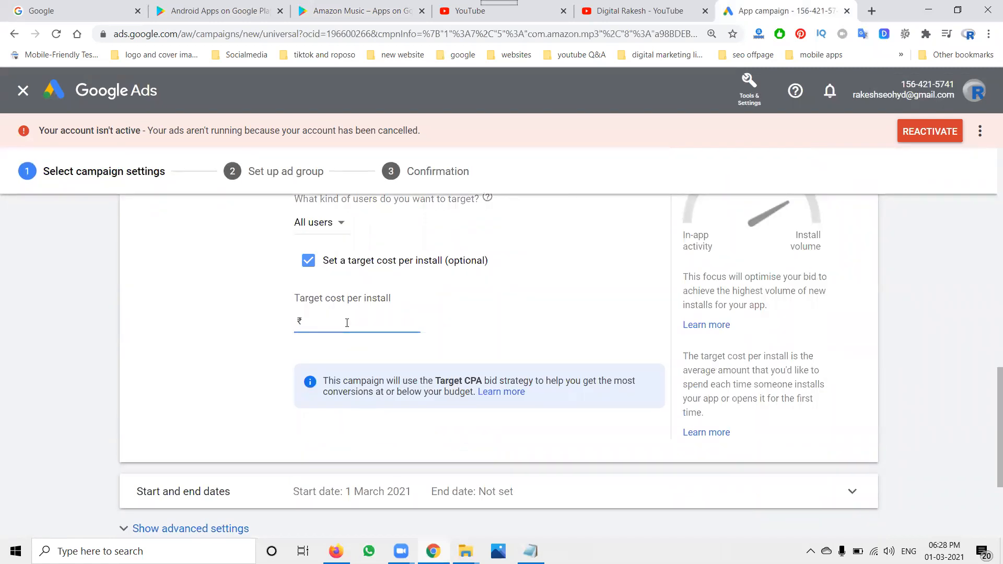
left_click(224, 326)
left_click(324, 319)
key("ctrl+a")
type("1")
left_click(218, 323)
left_click(332, 319)
key("ctrl+a")
type("15")
left_click(447, 322)
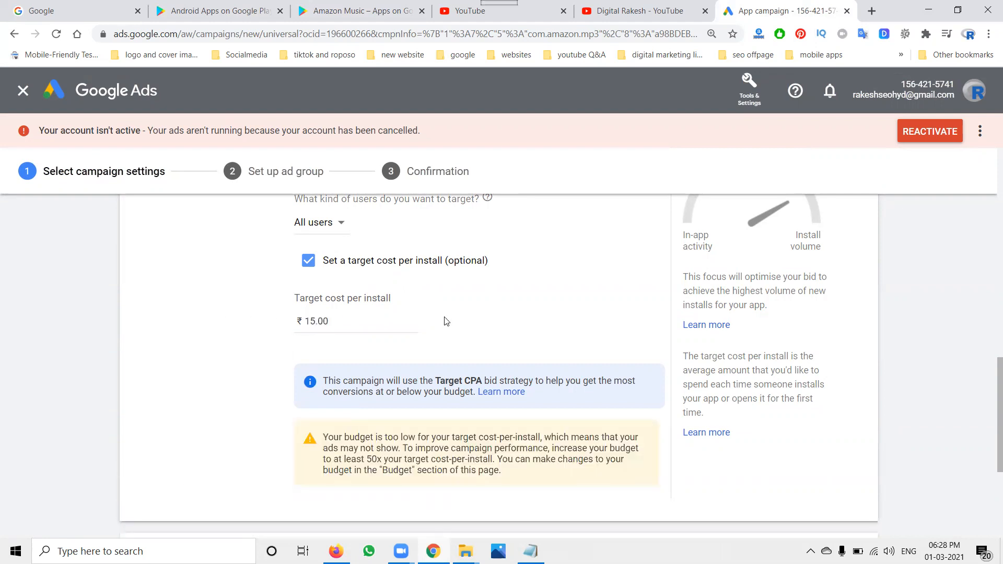
- Set the target cost per install to ₹2
left_click(346, 316)
key("ctrl+a")
type("2")
left_click(249, 349)
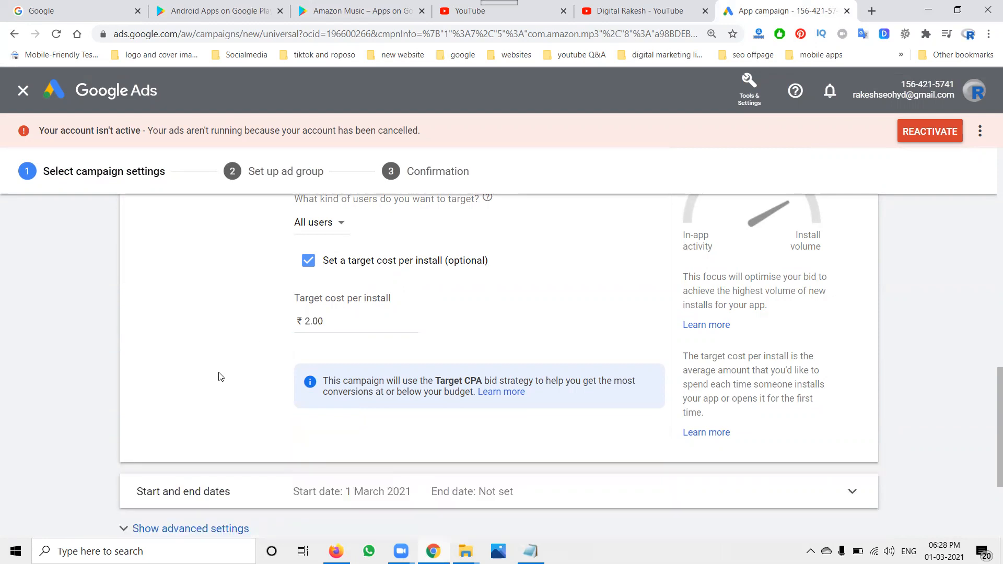
scroll(219, 376, "down", 3)
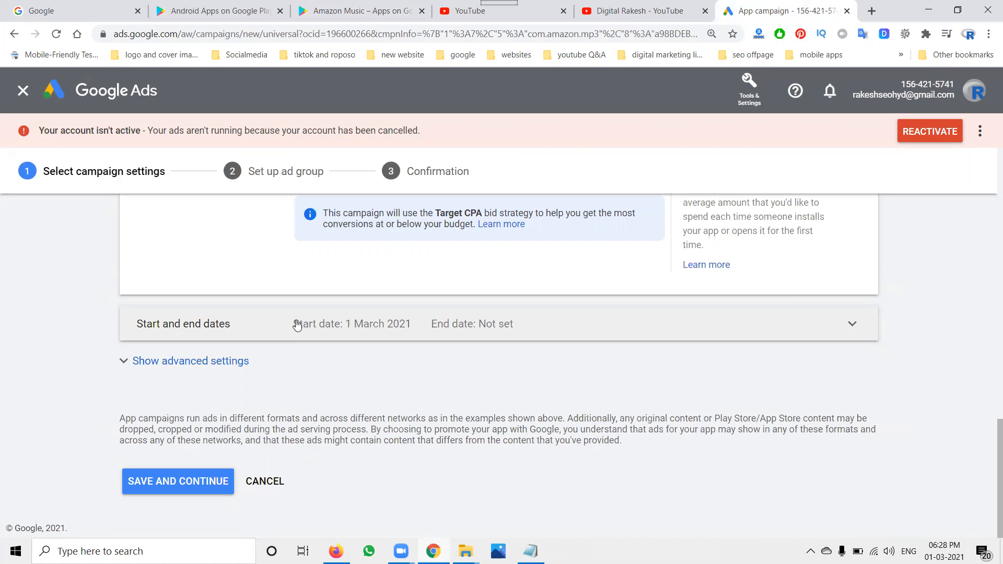
- Expand the campaign's advanced settings to check the data feed option, and save the campaign settings to continue to ad group setup
left_click(136, 367)
scroll(67, 364, "down", 3)
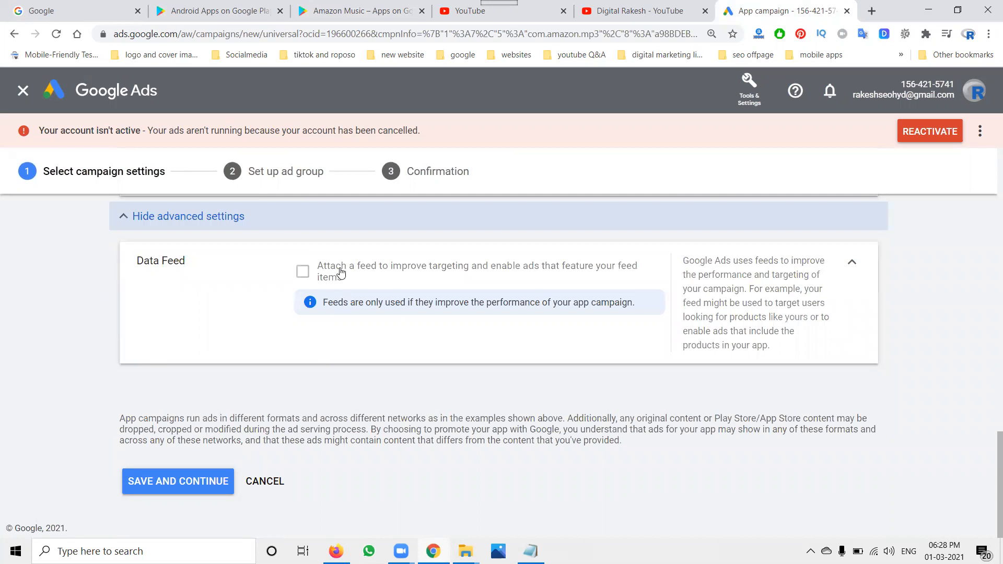
left_click(179, 483)
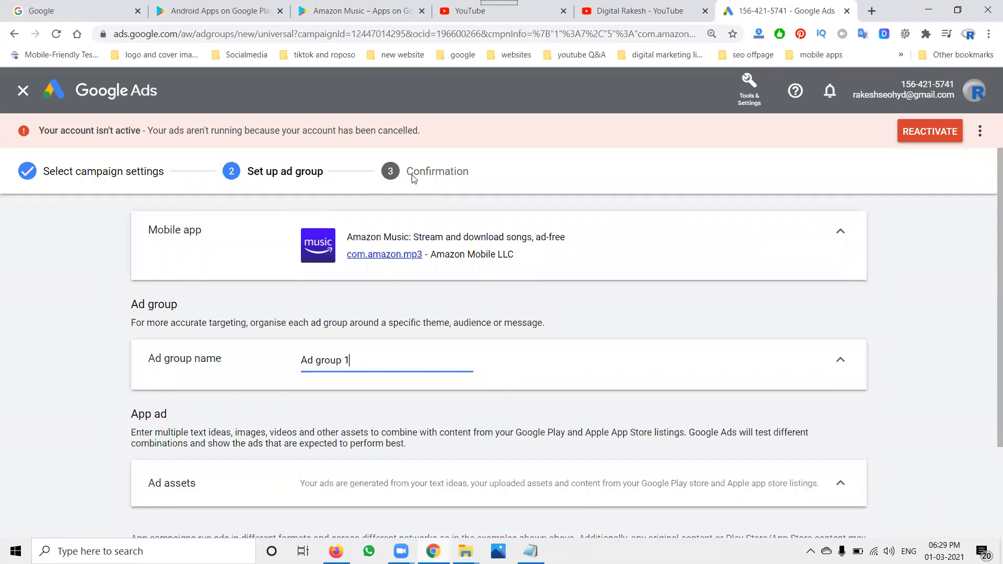
- Add "apps" to the start of the ad group name so it reads "appsAd group 1"
left_click(302, 361)
type("apps")
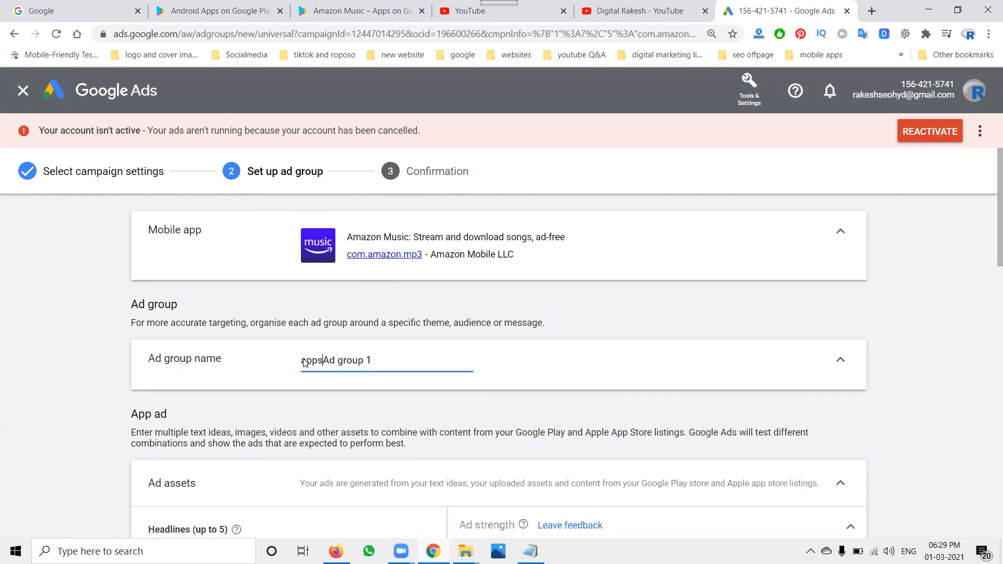
- Enter two ad headlines: "Amazon Music" and "Amazon Music latest song list"
scroll(86, 380, "down", 5)
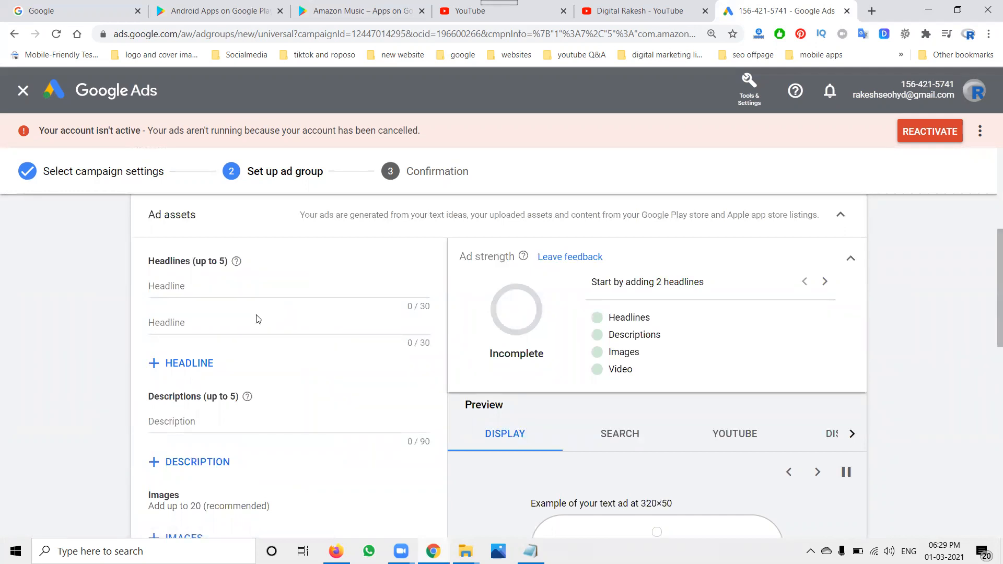
left_click(252, 285)
key("ctrl+v")
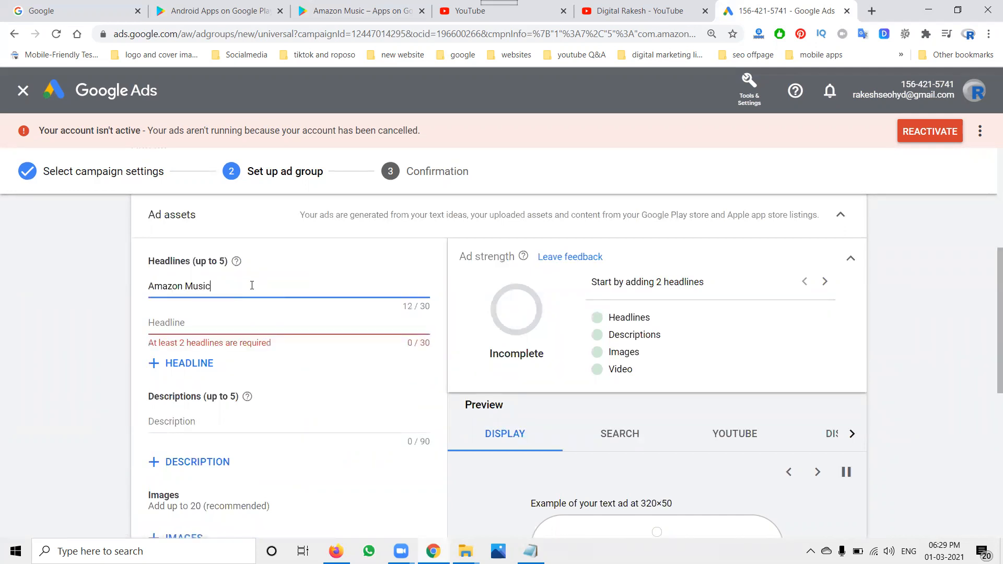
left_click(228, 318)
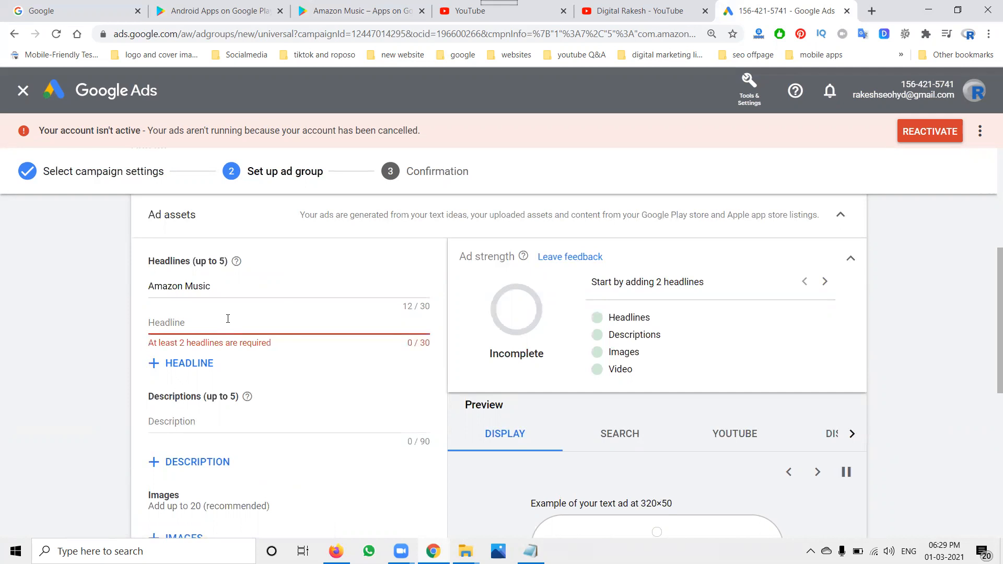
key("ctrl+v")
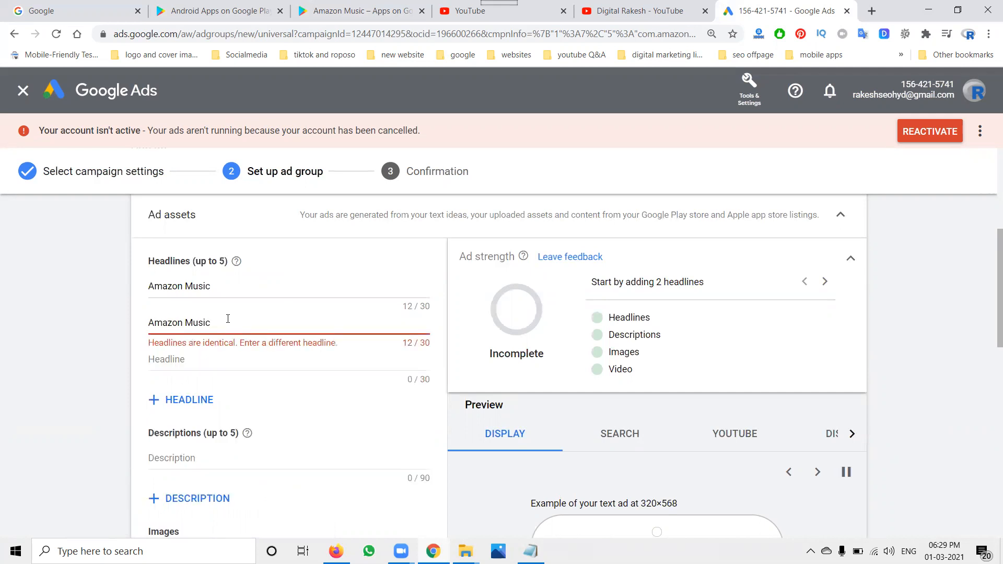
type("latest")
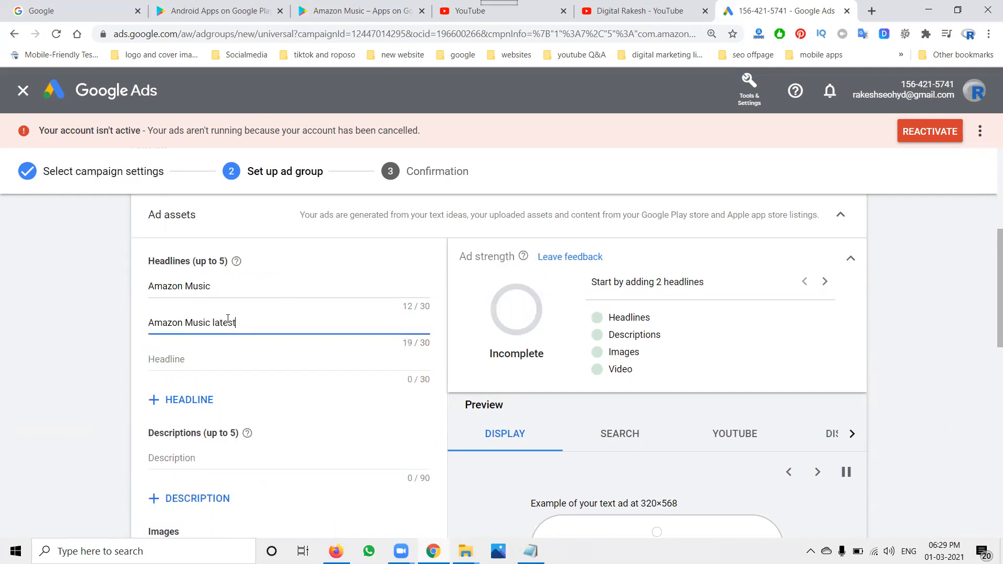
type(" song listen")
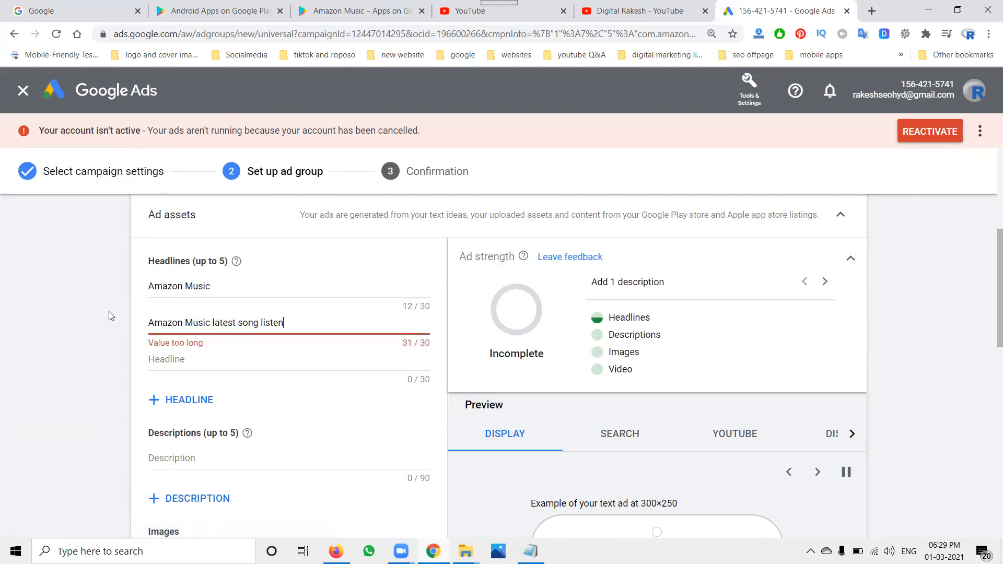
key("BackSpace")
key("BackSpace")
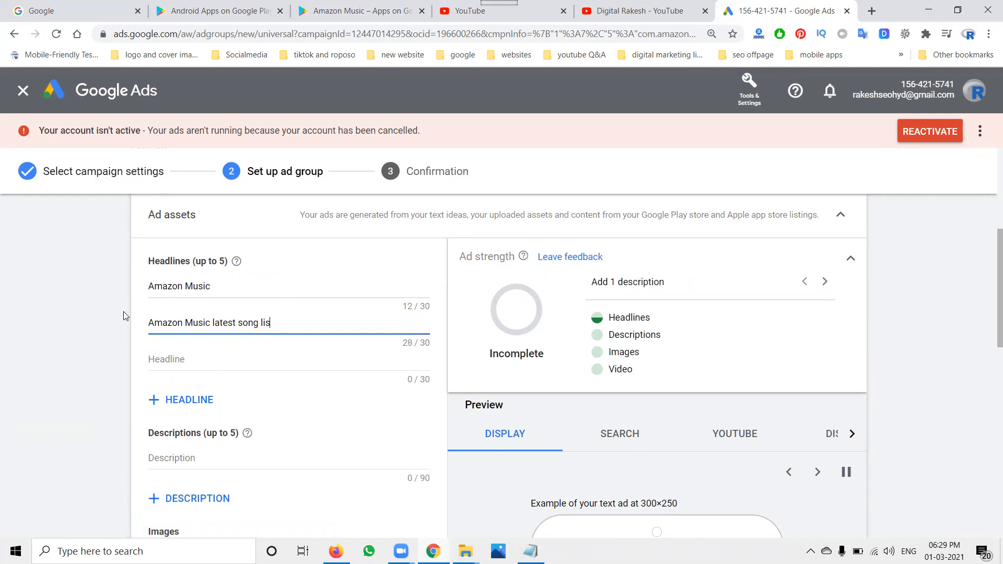
type("t")
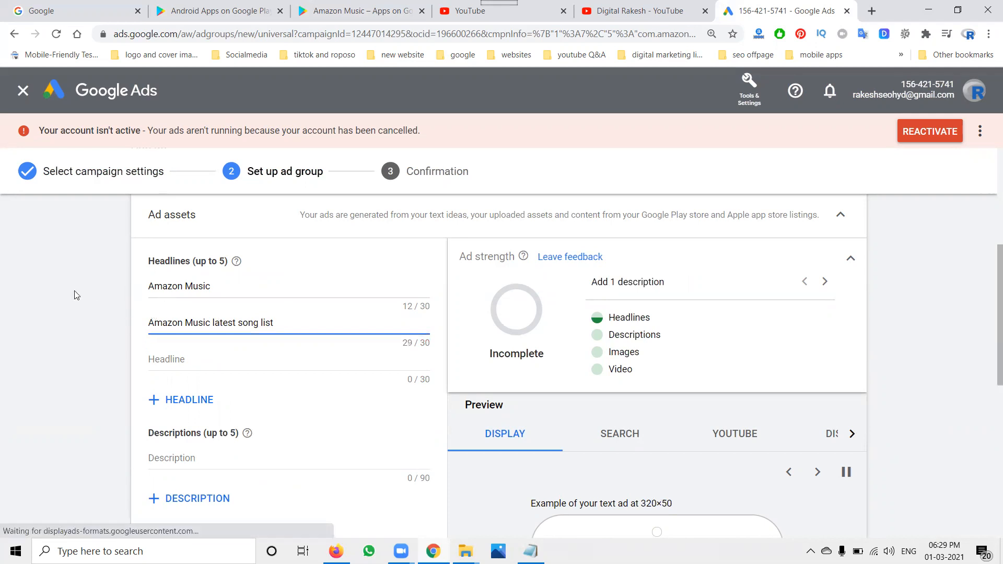
- Enter "Amazon Music latest songs" as the first ad description
scroll(120, 316, "down", 3)
left_click(178, 281)
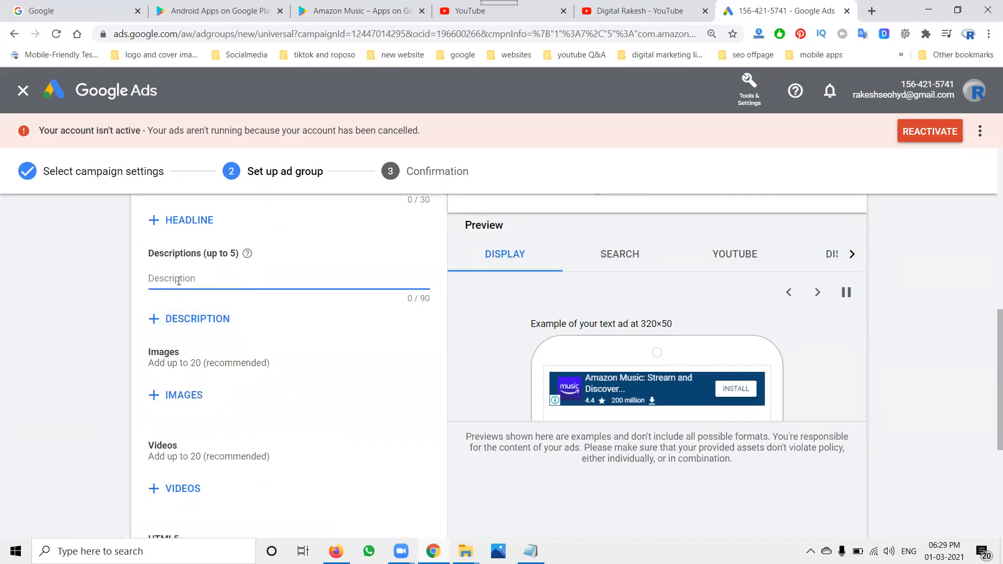
type("Amazon Music")
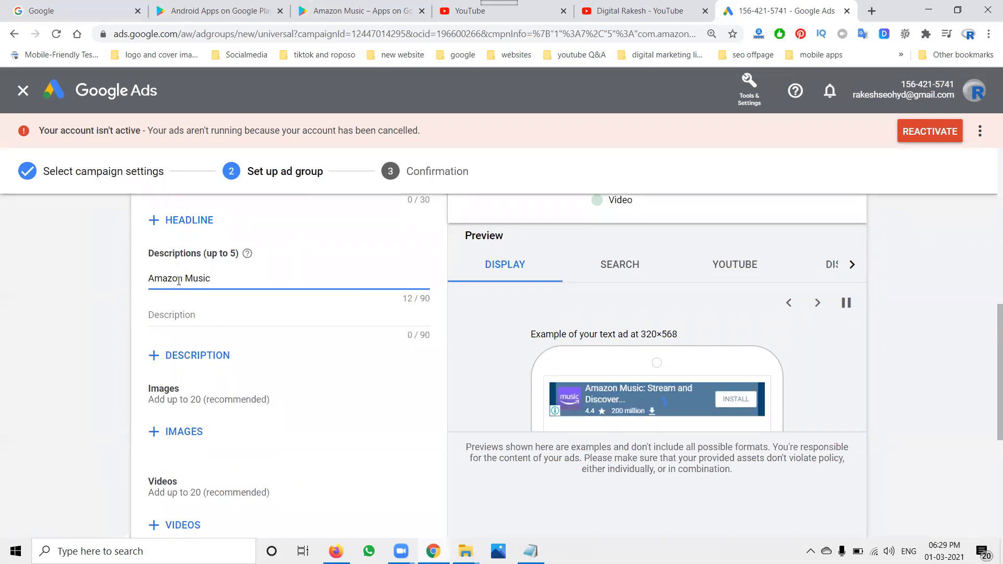
type(" IAT")
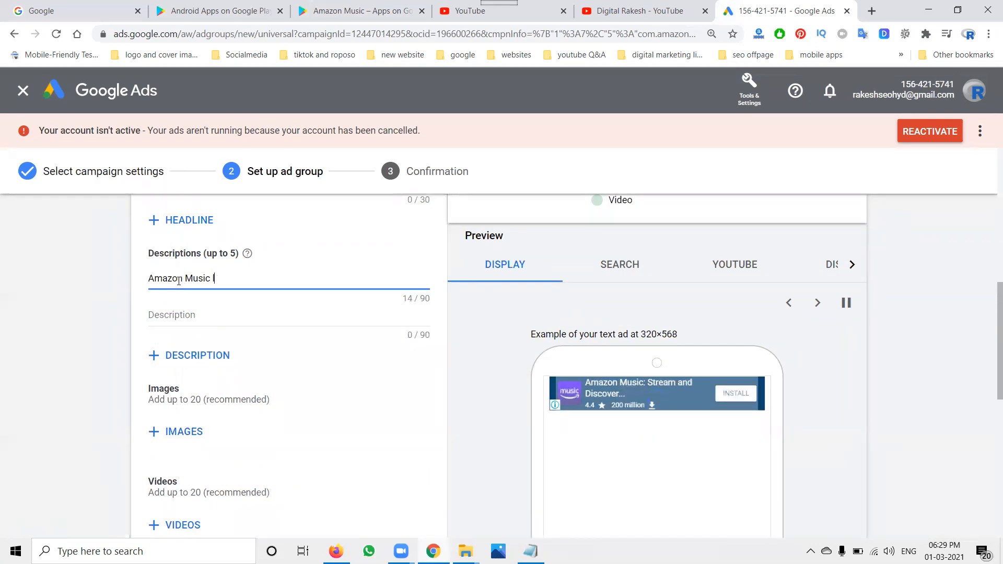
type("t")
key("BackSpace")
type("atet")
key("BackSpace")
type("st songs")
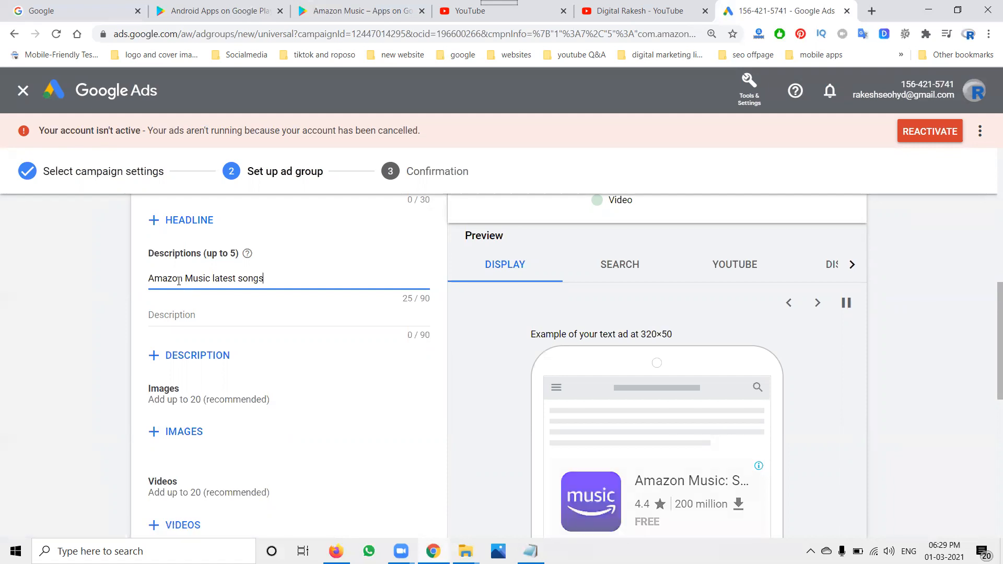
- Copy the first description into the second description and edit it to read "Amazon Music latest mp3 songs"
triple_click(179, 280)
key("ctrl+c")
left_click(153, 325)
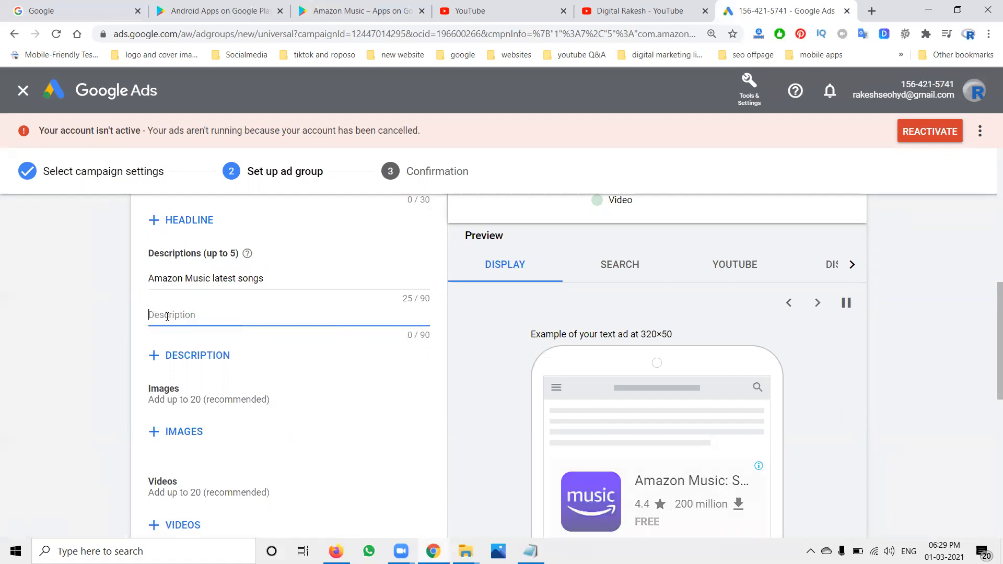
key("ctrl+v")
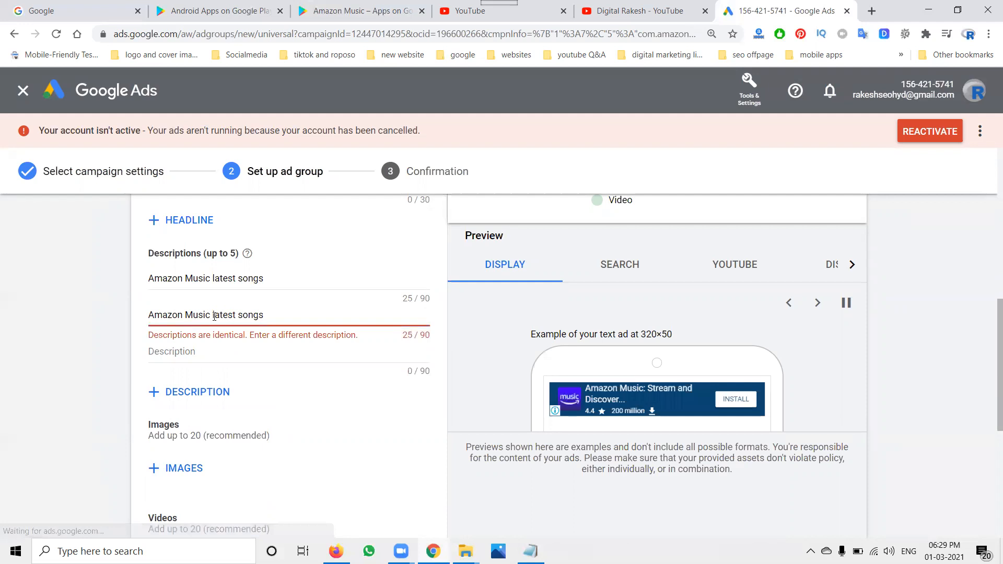
left_click(214, 317)
key("Right")
key("Right")
key("Right")
key("Right")
key("Right")
key("Right")
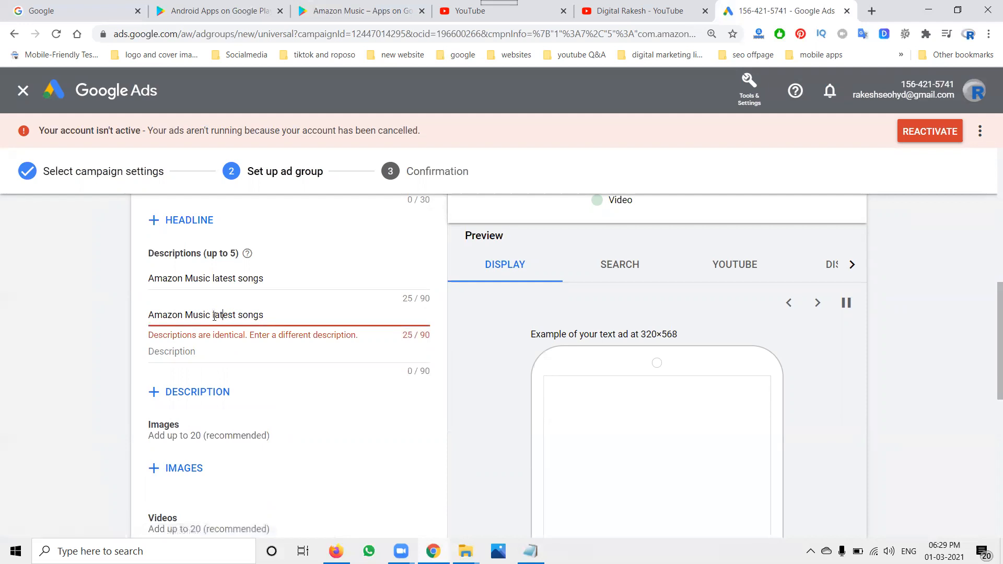
type("map")
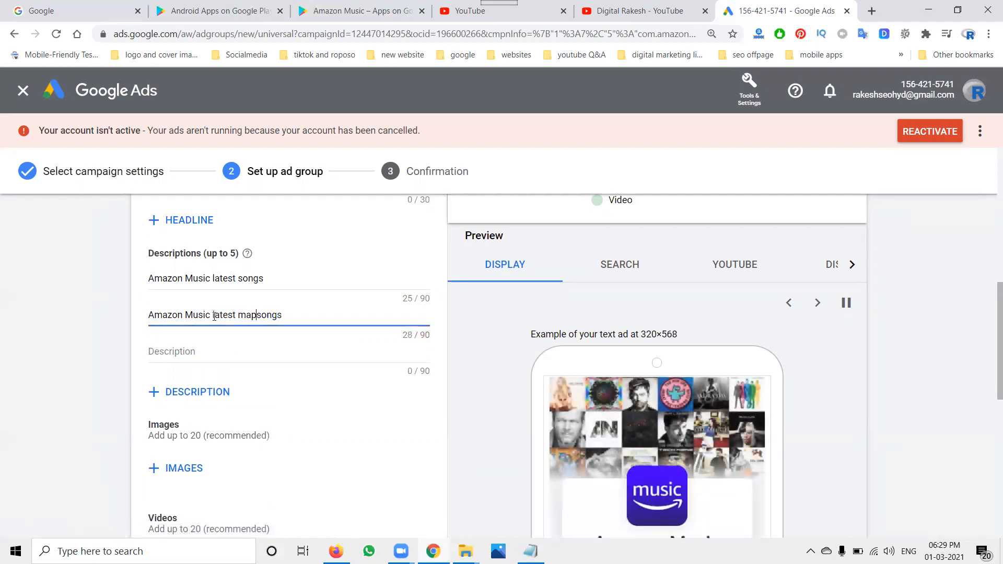
key("Left")
key("BackSpace")
key("Right")
type("3")
left_click(68, 321)
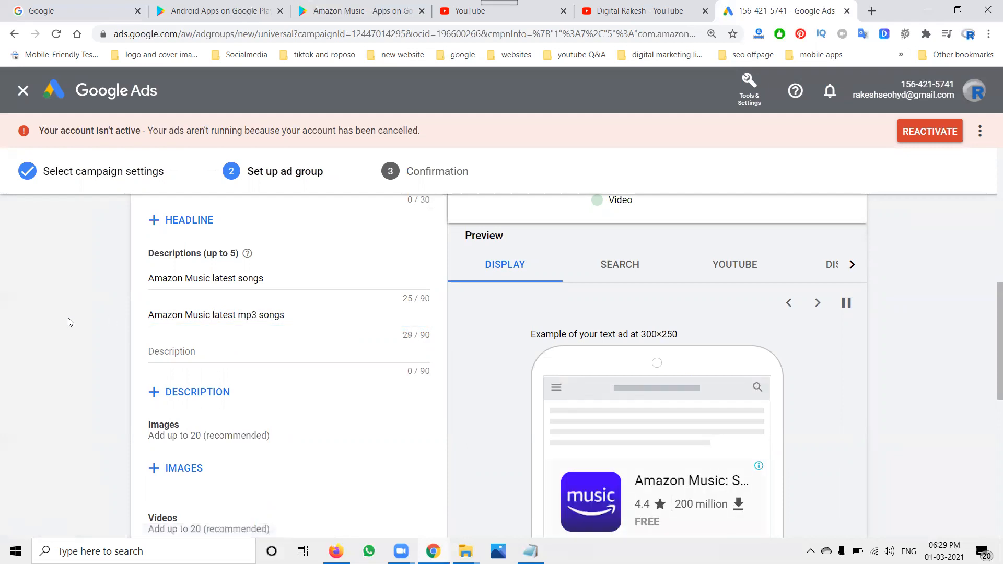
- Review the remaining asset sections and the ad previews for Search, YouTube, Discover, Google Play and Display
scroll(87, 325, "down", 5)
scroll(191, 287, "up", 2)
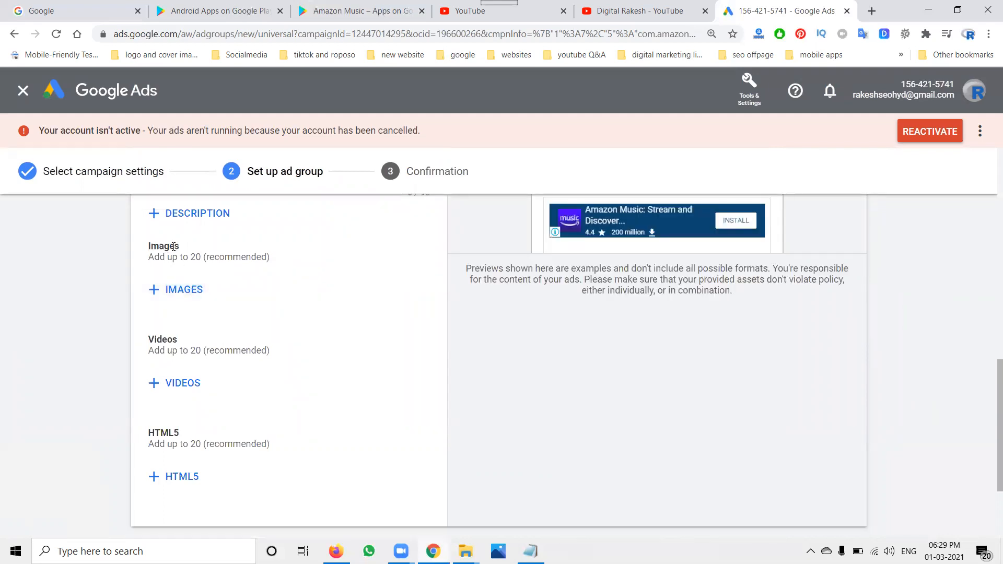
scroll(571, 324, "up", 9)
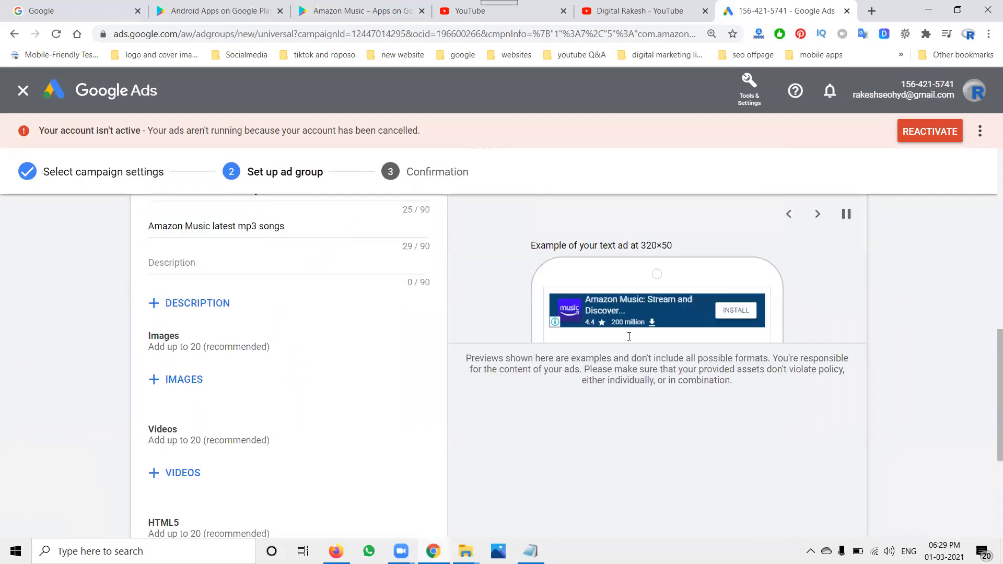
scroll(626, 340, "down", 5)
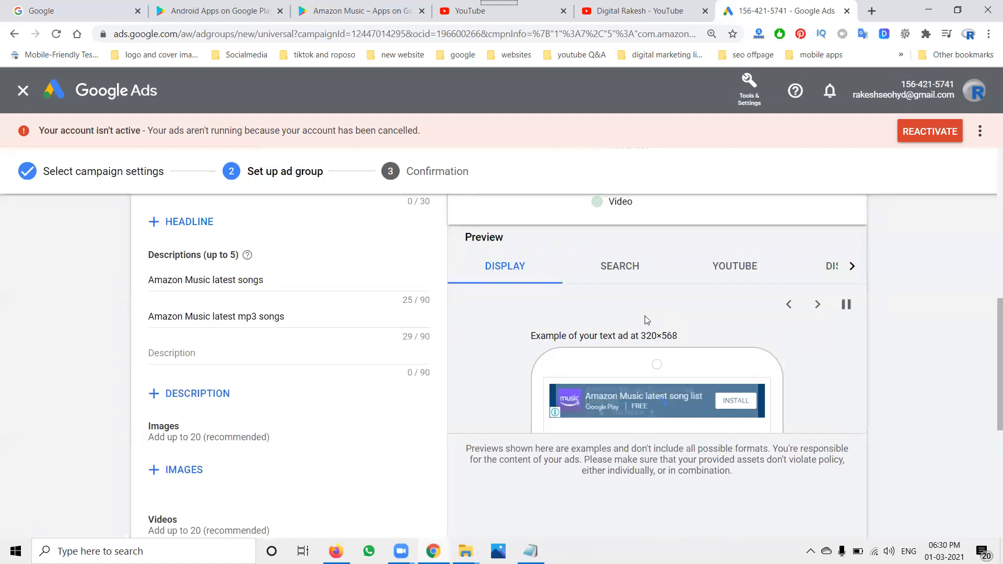
scroll(644, 334, "up", 2)
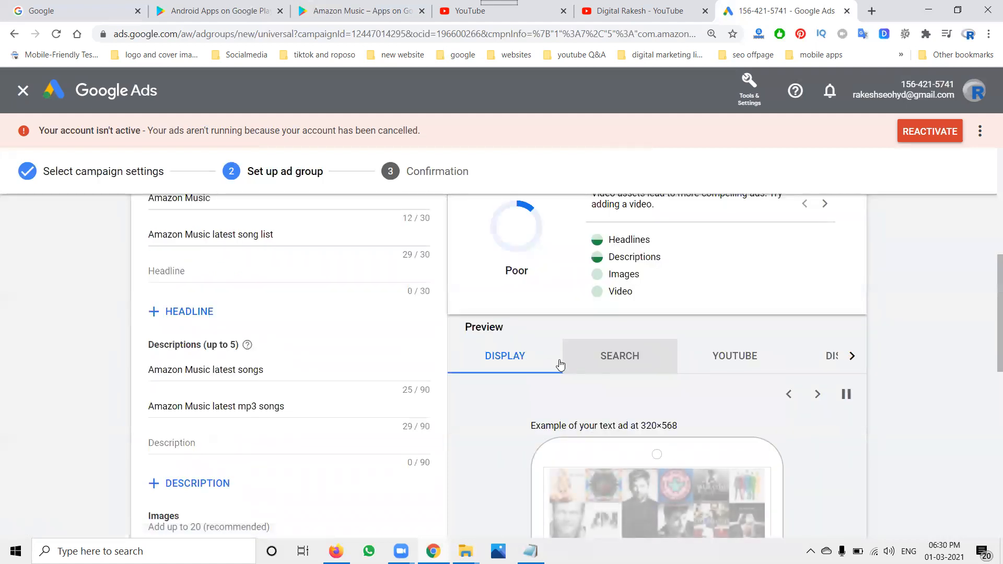
left_click(605, 358)
left_click(745, 361)
left_click(852, 357)
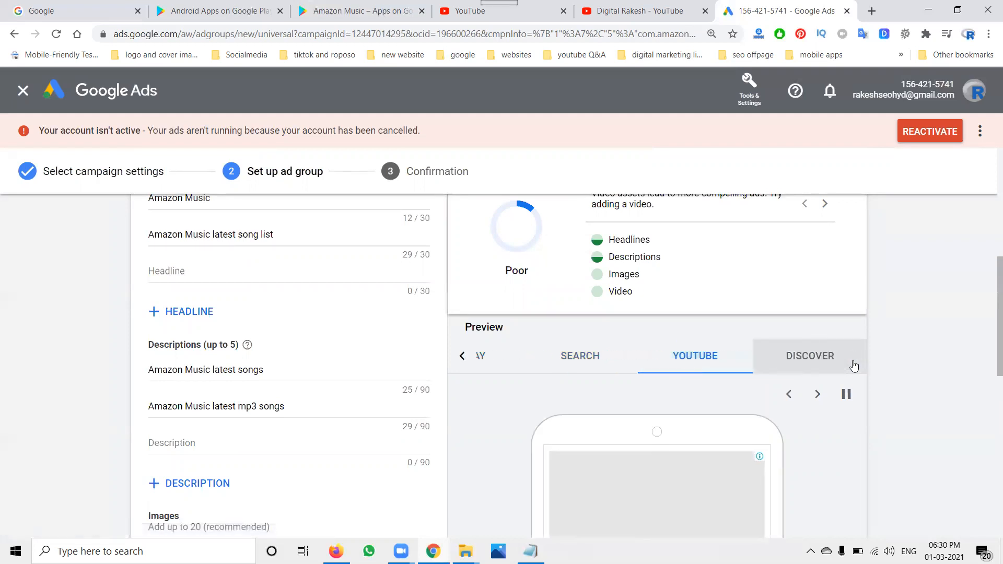
left_click(827, 364)
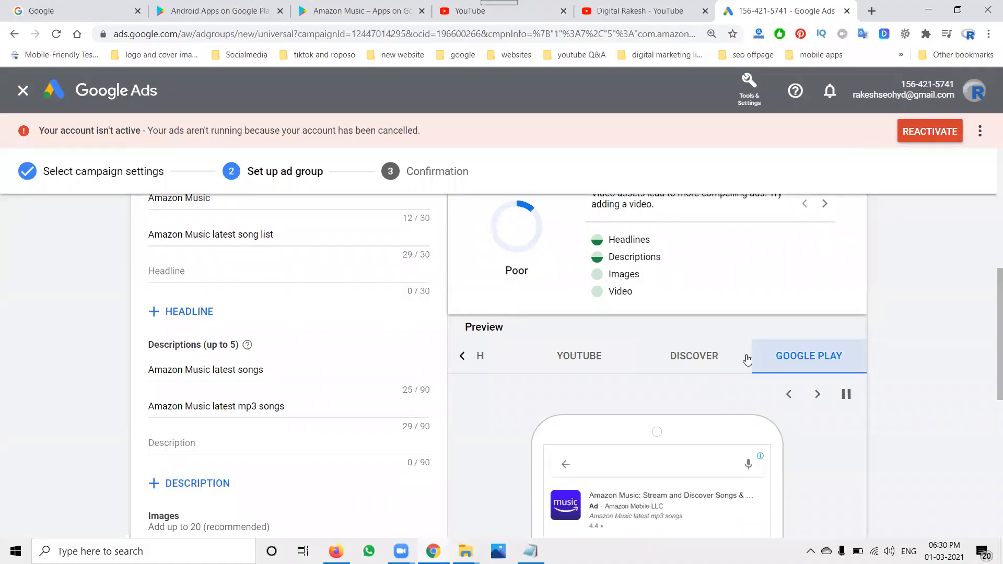
left_click(674, 358)
left_click(597, 355)
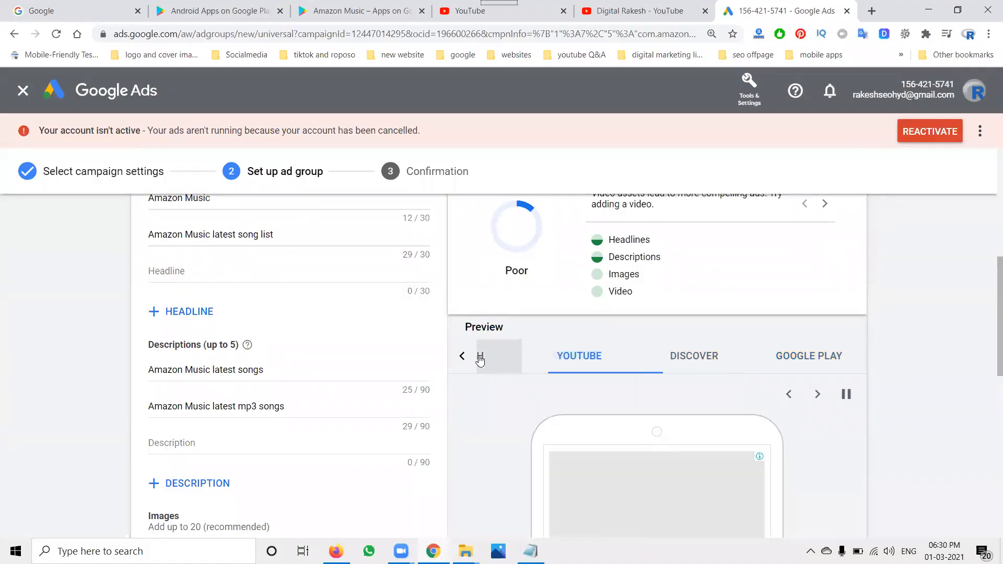
left_click(462, 356)
left_click(635, 363)
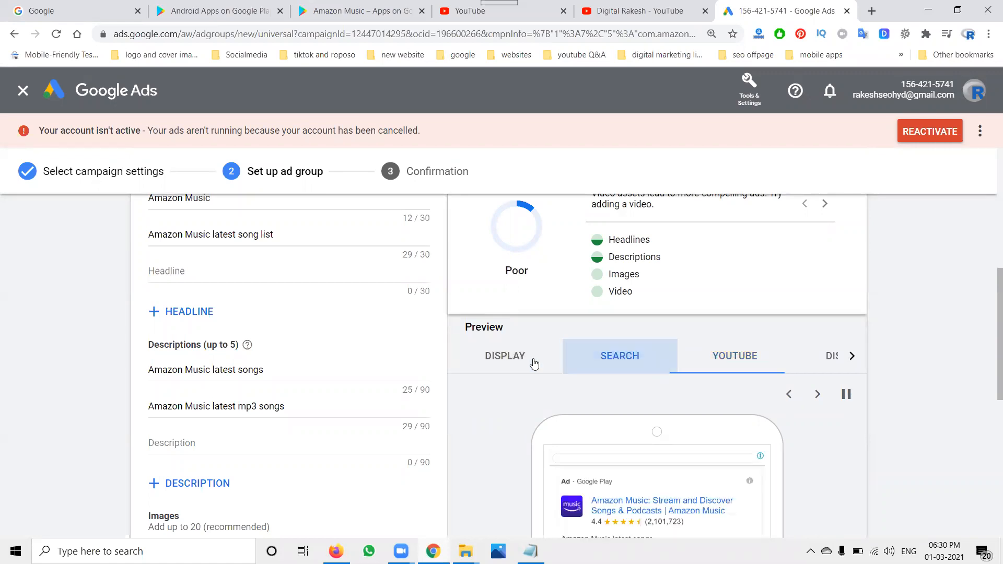
left_click(510, 360)
left_click(731, 360)
- Search YouTube for "amazon music" and add the Techboomers video "How to Use Amazon Music App" to the ad's video assets
scroll(964, 336, "down", 3)
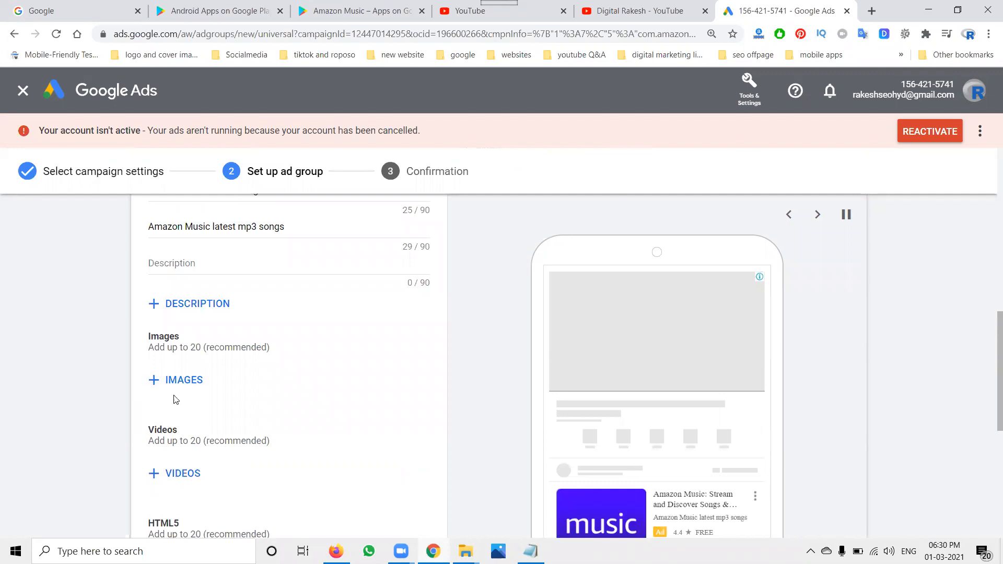
left_click(176, 474)
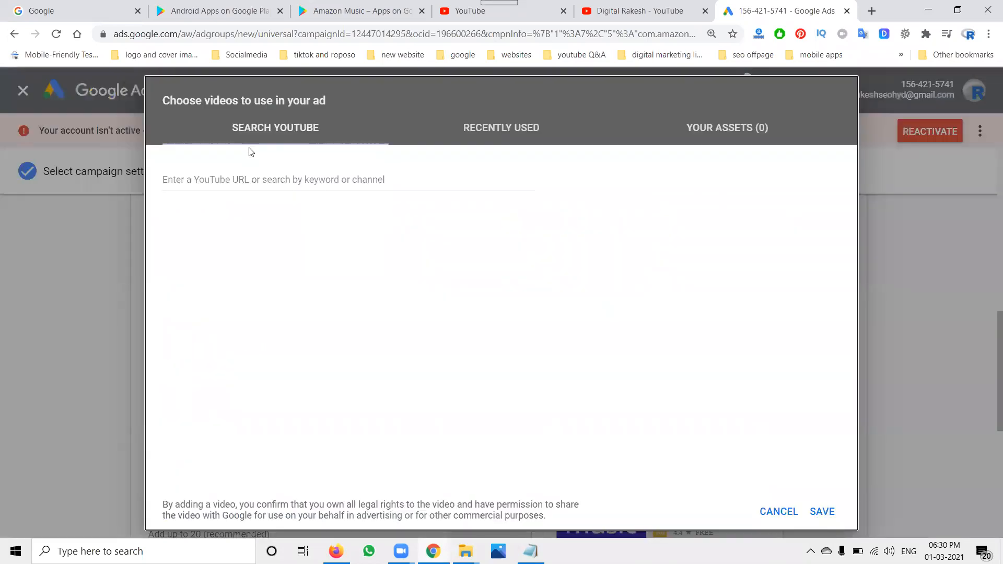
left_click(324, 180)
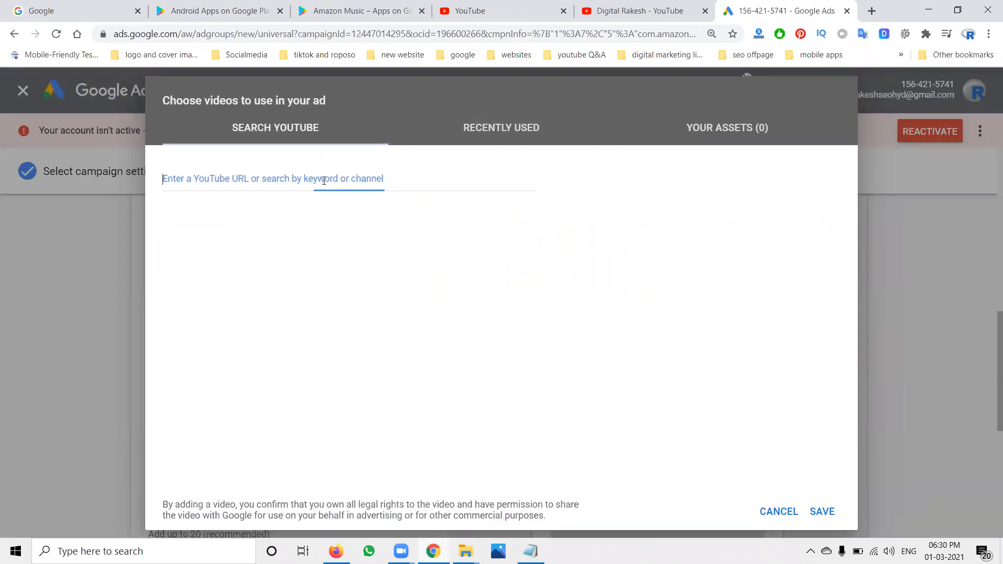
type("amazon")
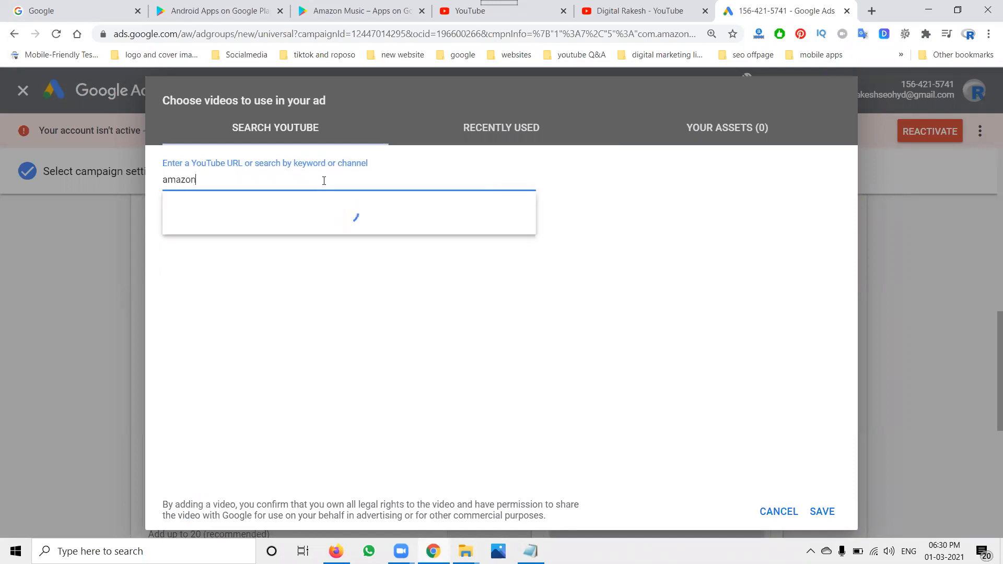
type(" music")
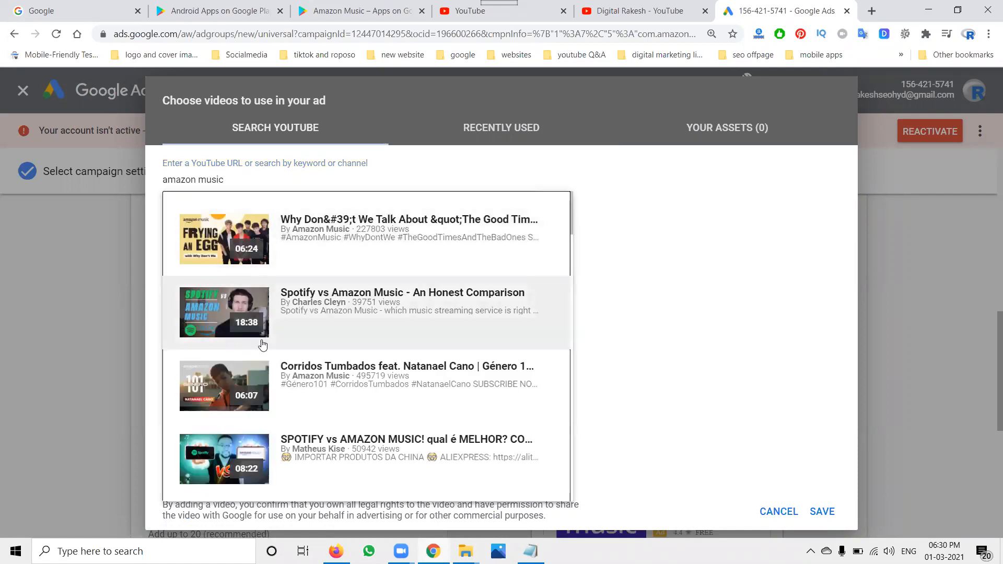
scroll(272, 376, "down", 6)
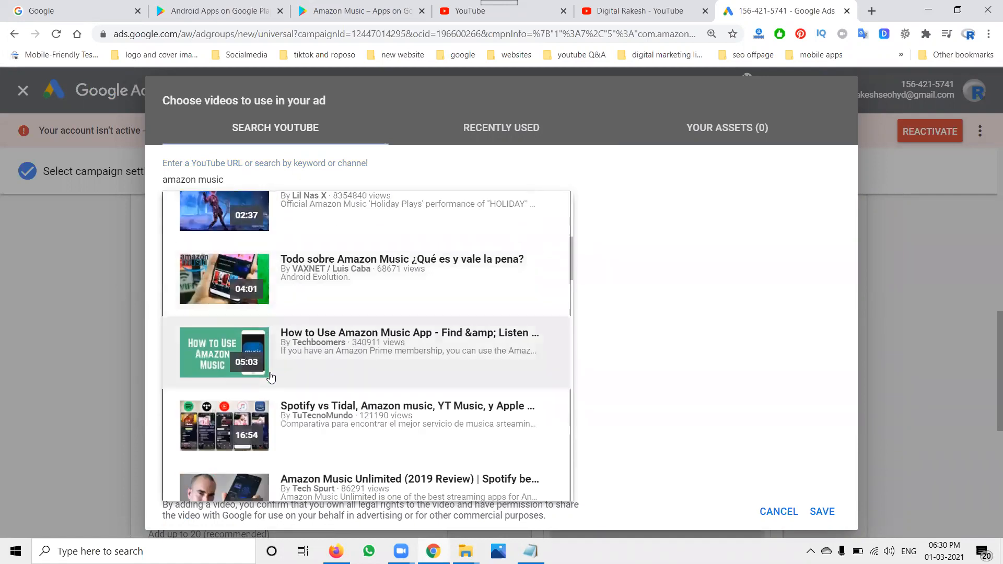
left_click(274, 362)
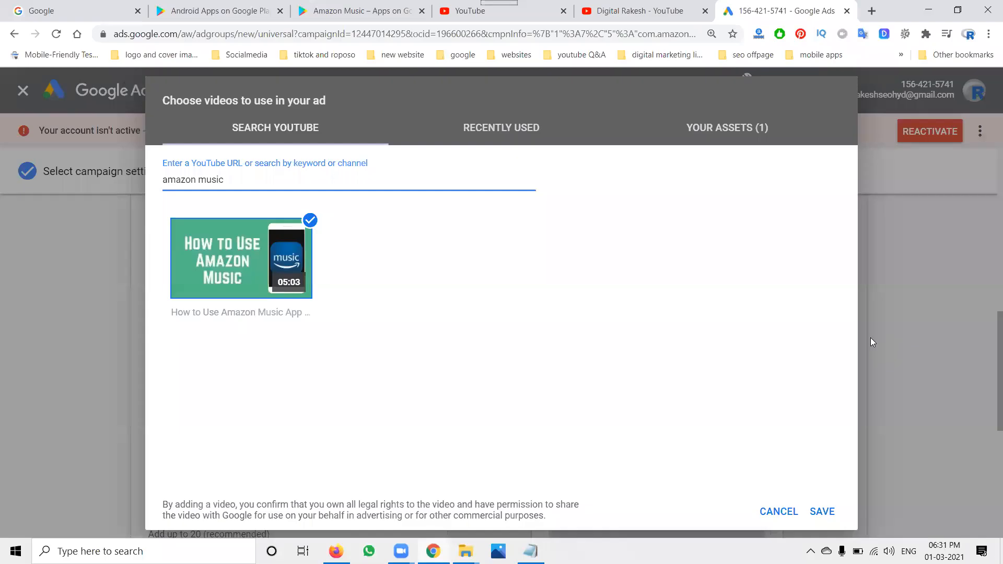
left_click(822, 512)
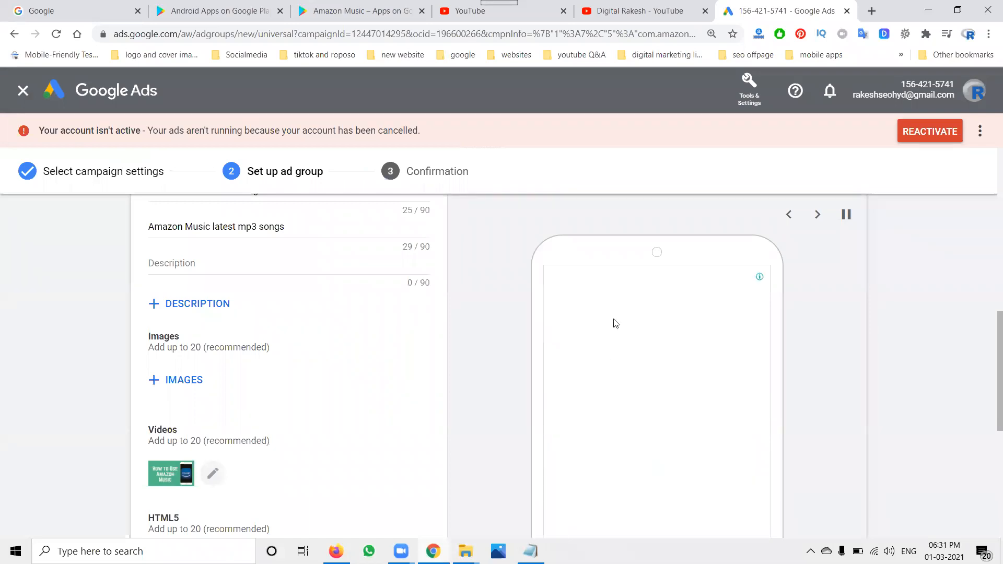
- Check how the ad with its video looks in the YouTube, Display, Search, Discover and Google Play previews
scroll(742, 339, "up", 3)
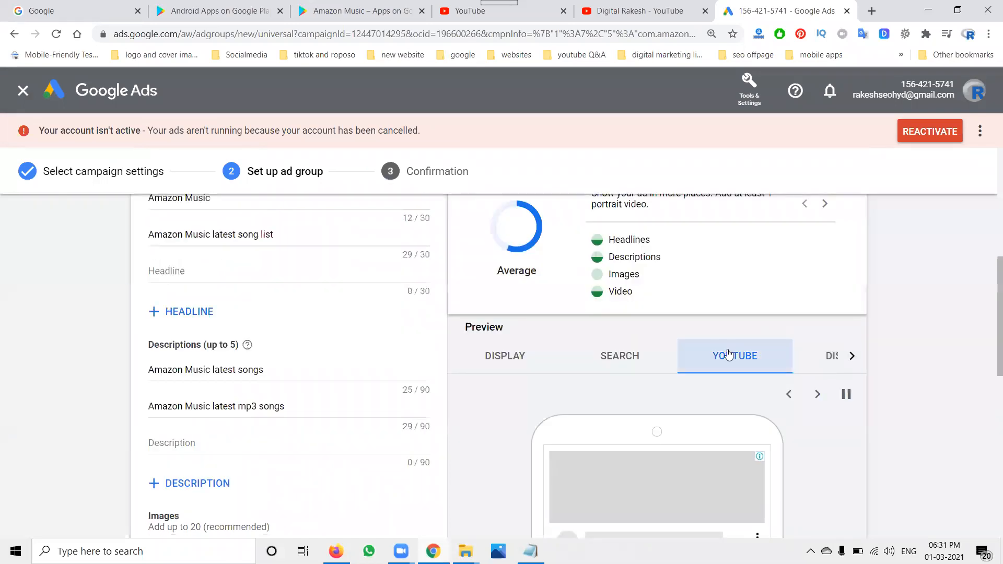
scroll(621, 317, "down", 3)
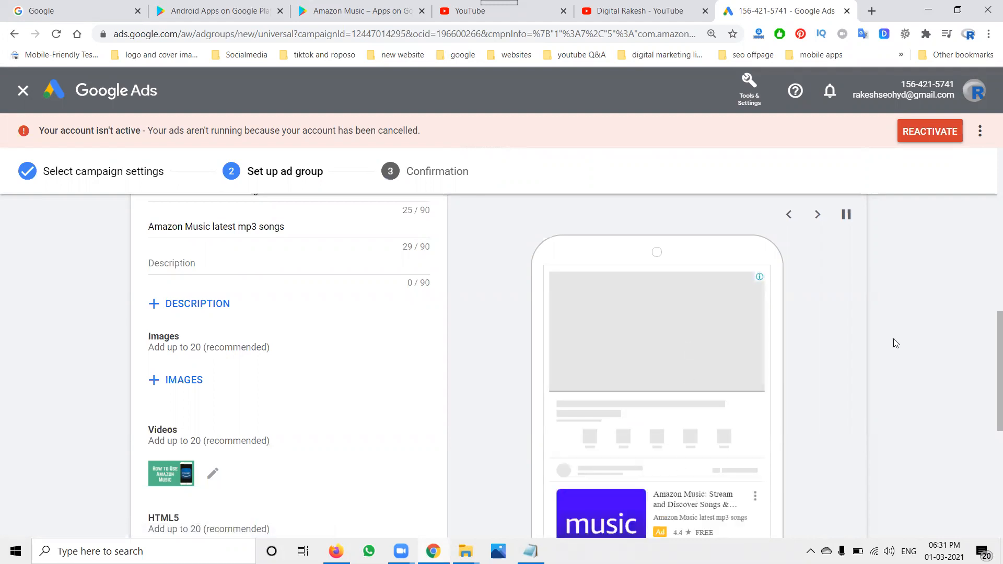
scroll(506, 400, "up", 3)
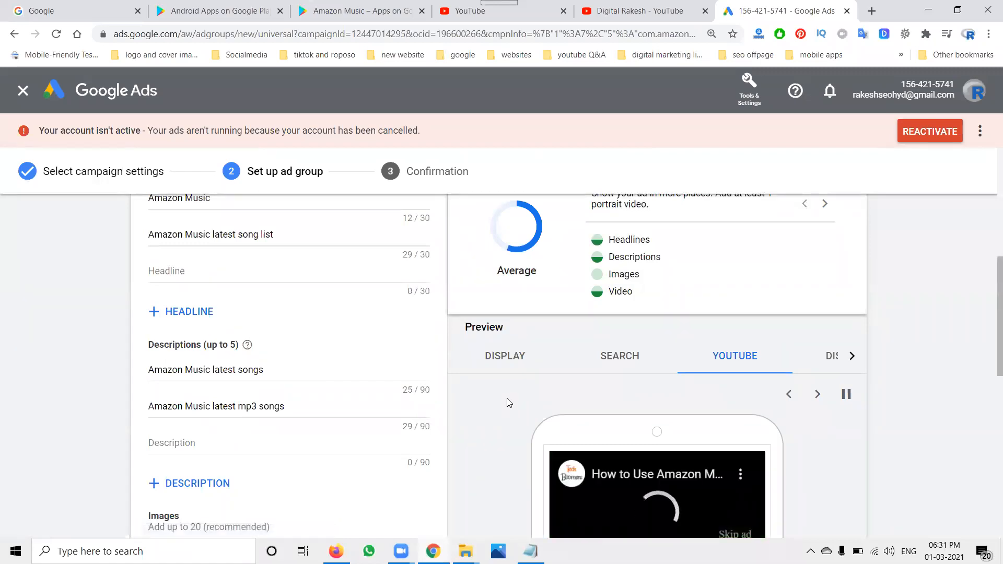
left_click(502, 358)
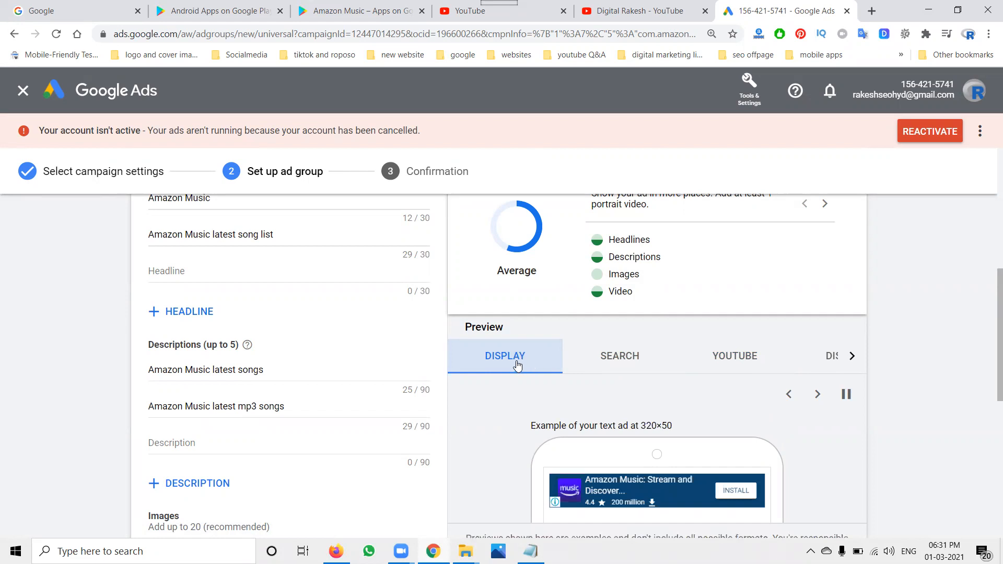
left_click(587, 362)
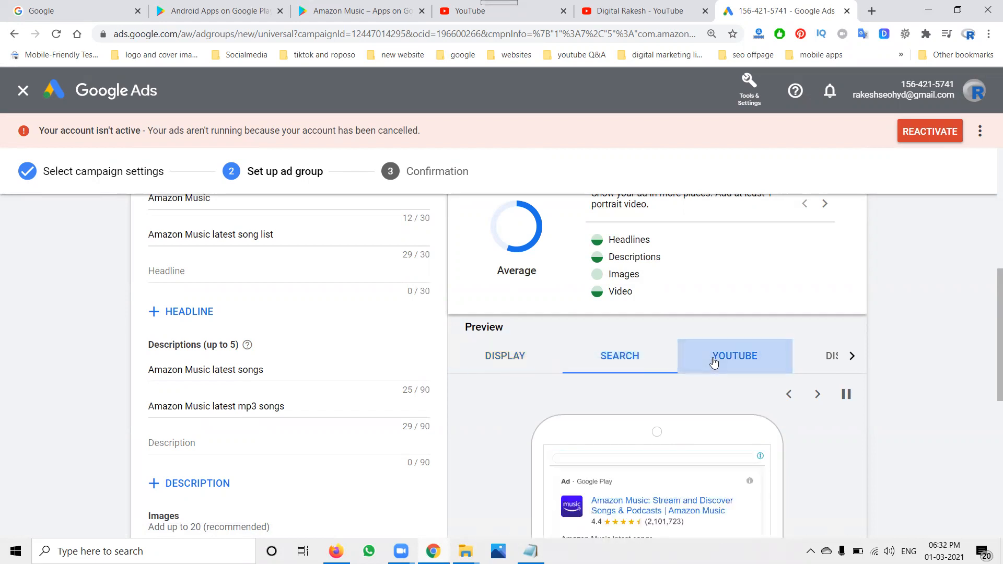
left_click(714, 362)
left_click(826, 357)
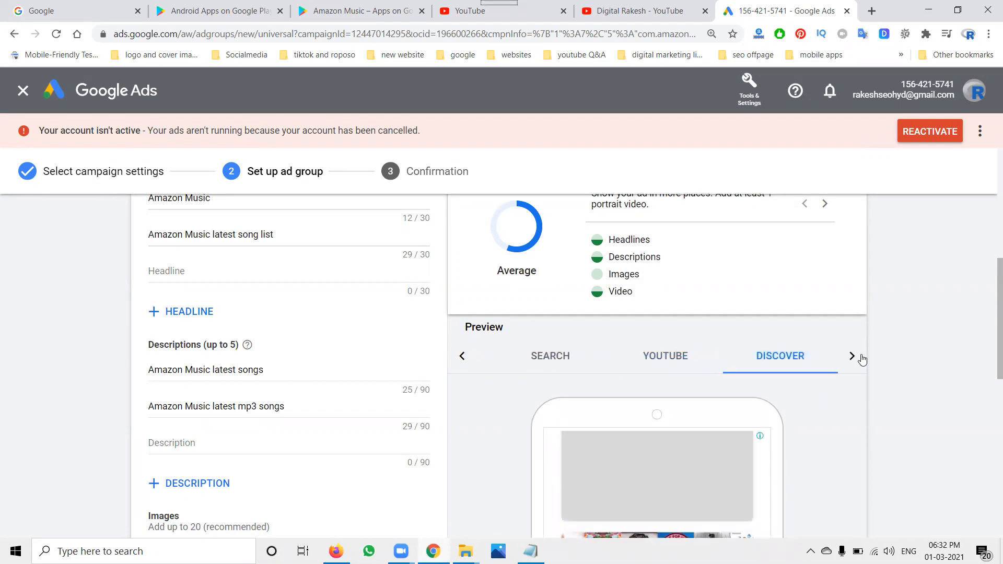
left_click(854, 357)
left_click(817, 362)
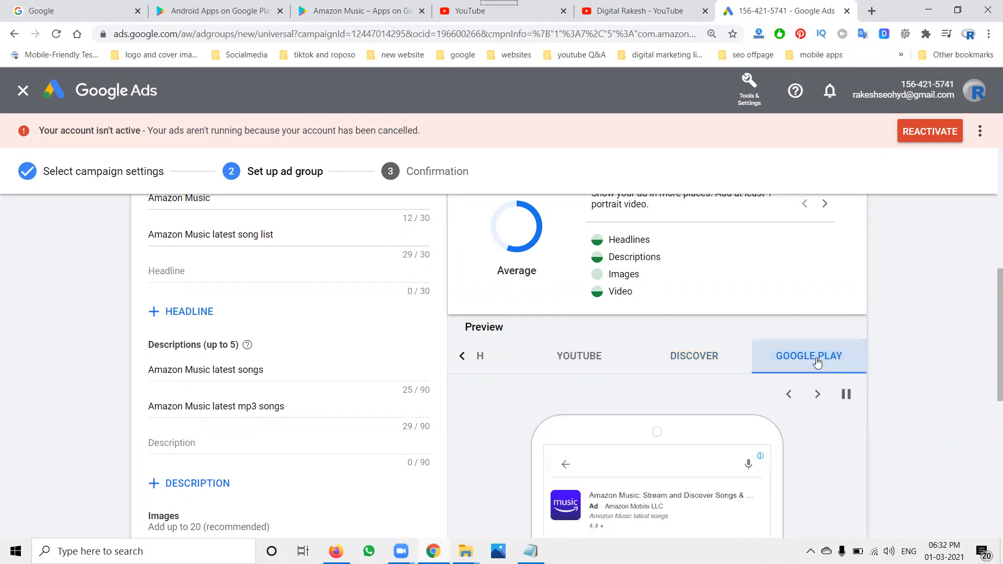
- Examine the Images, Videos and HTML5 asset sections, including the HTML5 upload and selected-assets views, and cancel without adding a bundle
scroll(81, 408, "down", 8)
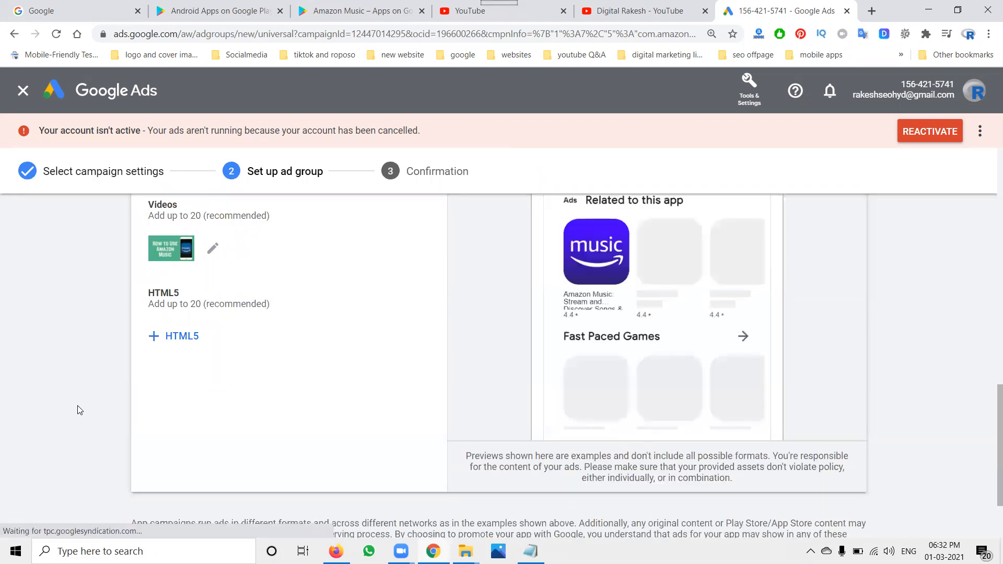
scroll(80, 410, "down", 2)
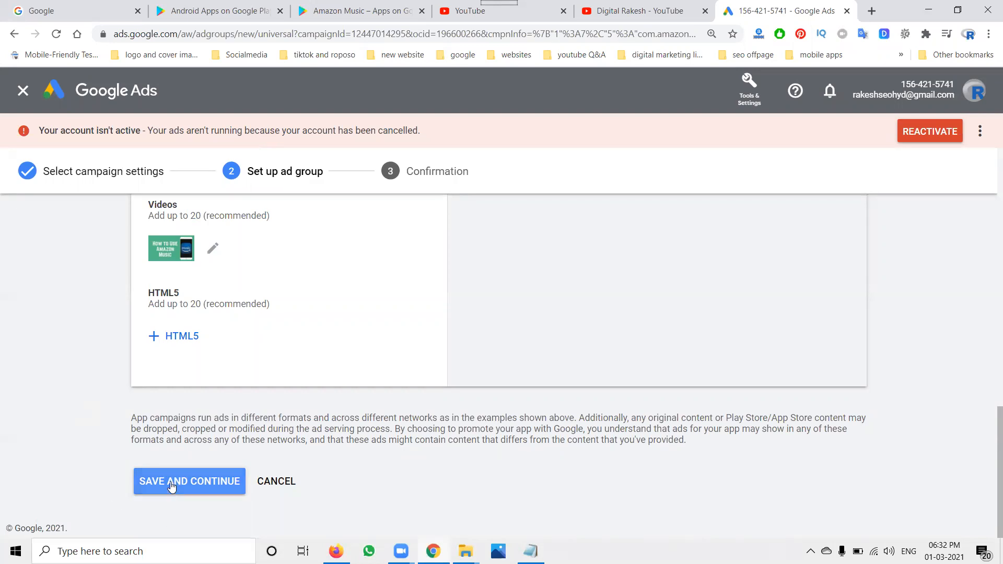
scroll(175, 474, "up", 2)
scroll(175, 474, "up", 2)
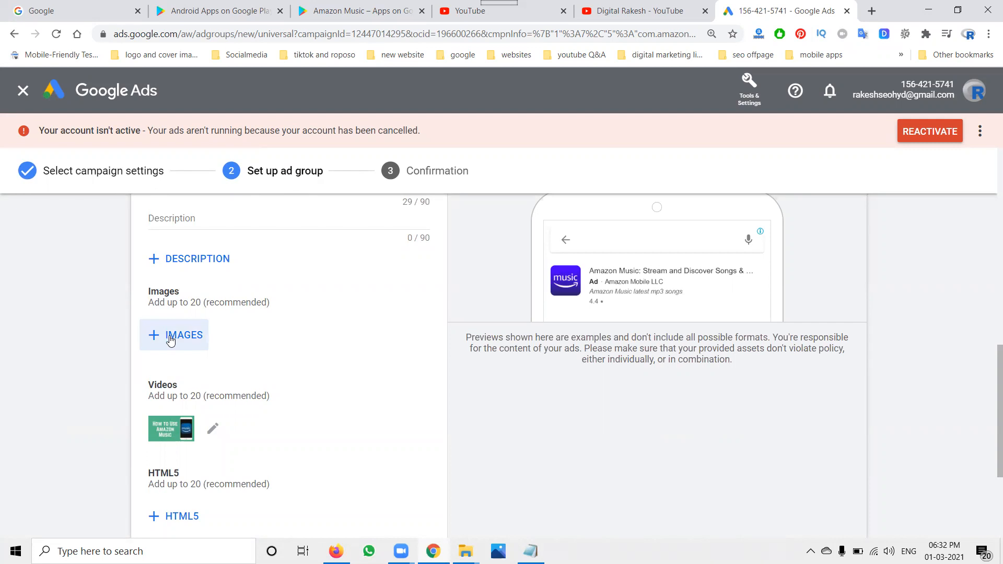
scroll(80, 375, "down", 3)
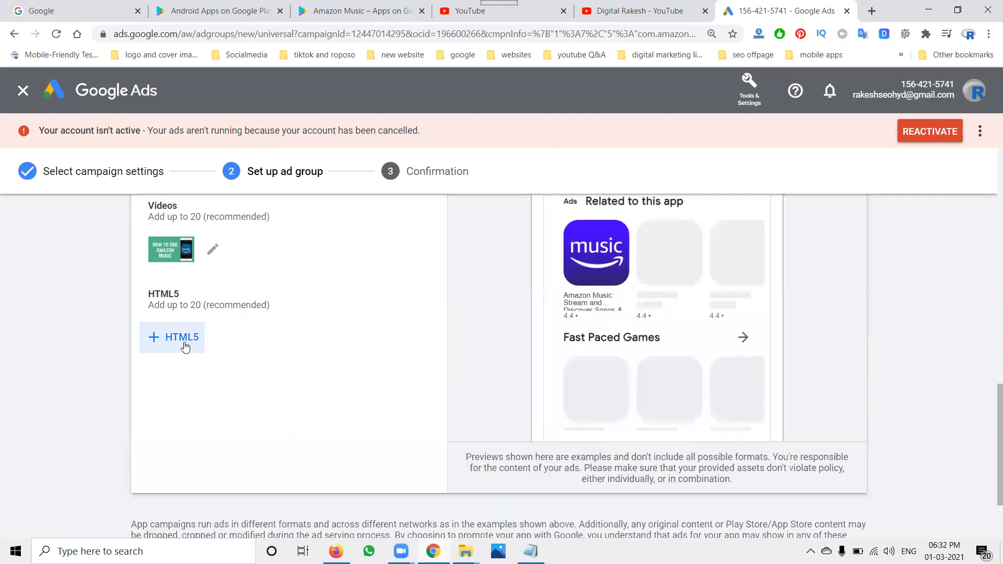
left_click(185, 345)
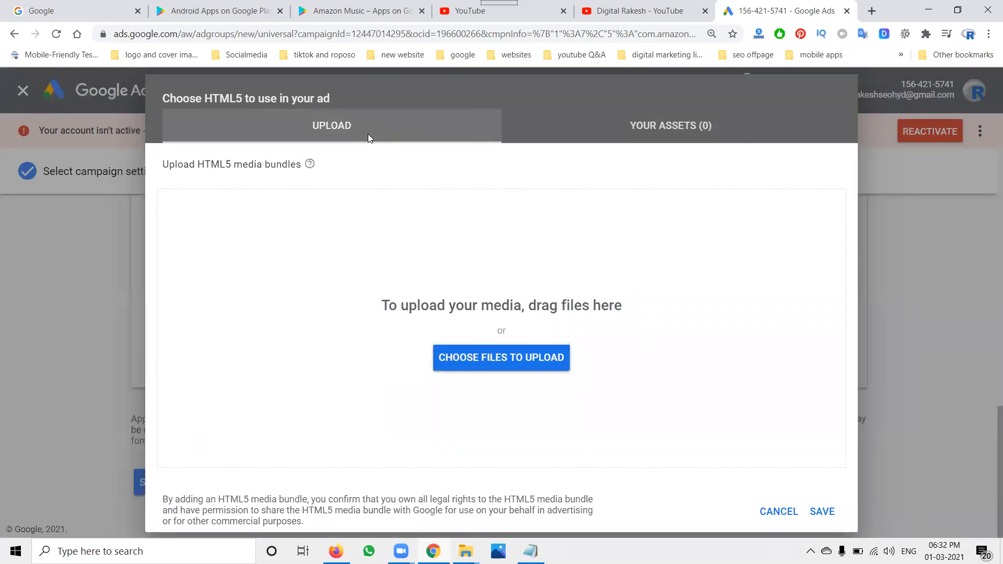
left_click(642, 137)
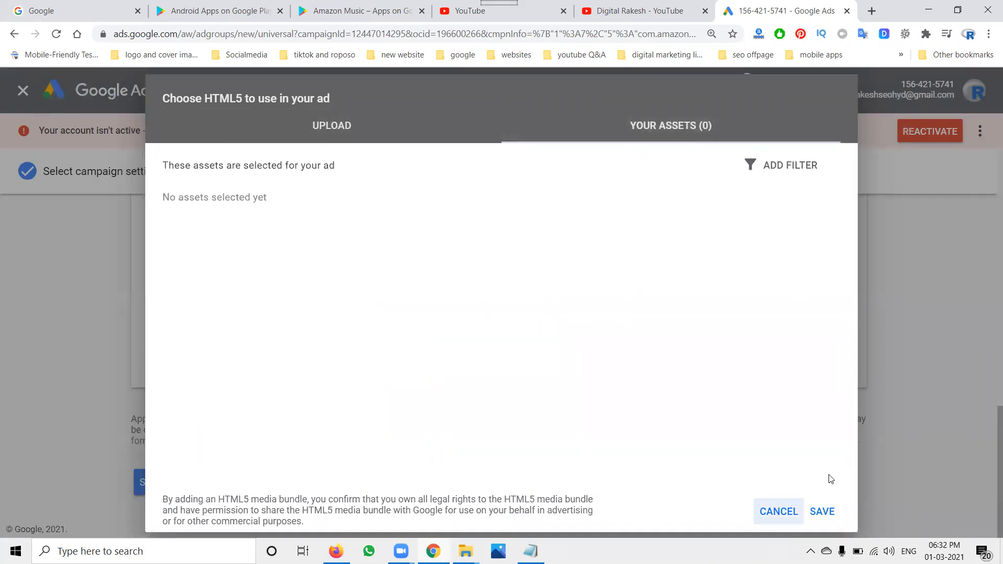
left_click(784, 512)
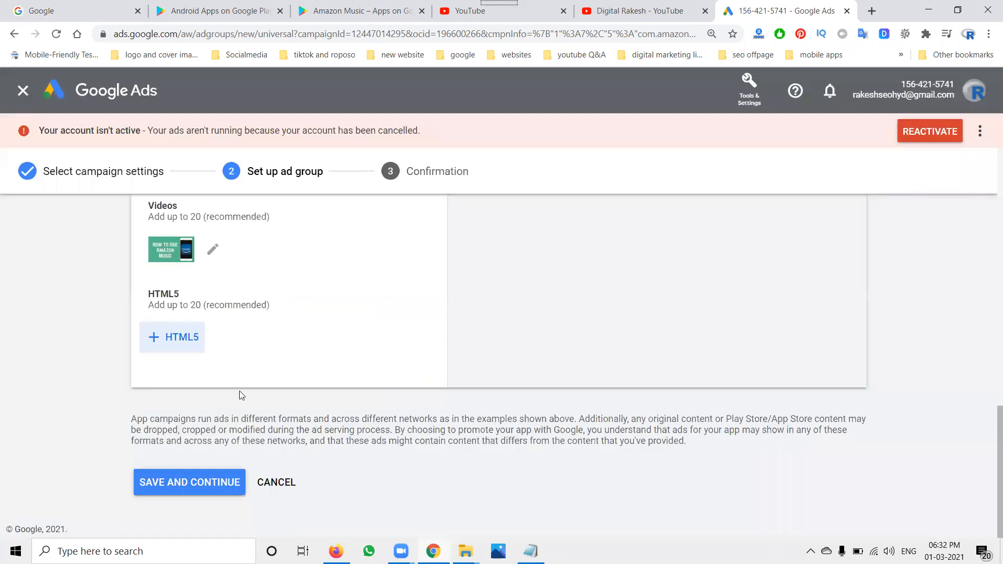
- Save the ad group with its assets and continue from the campaign summary to the campaign's overview
left_click(194, 484)
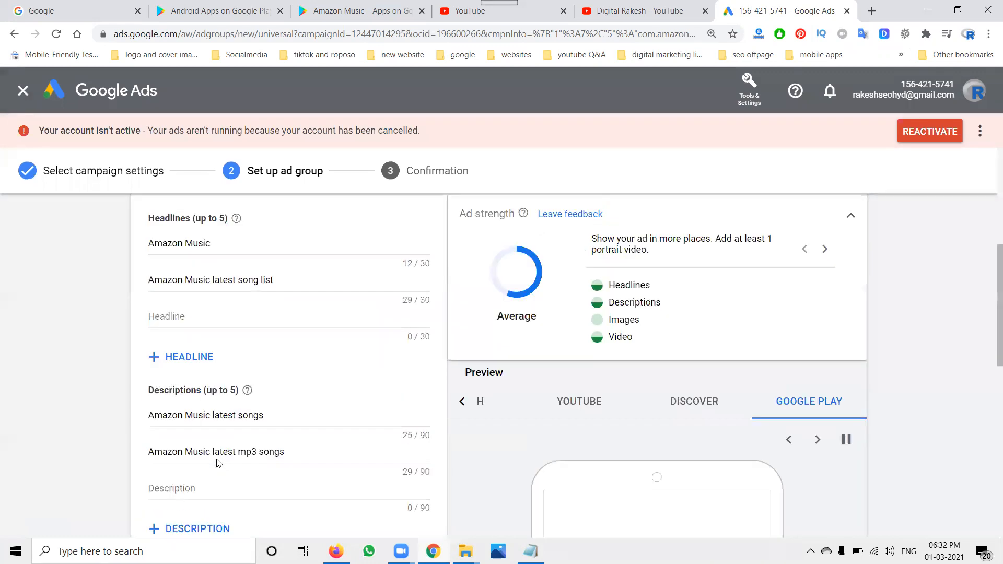
scroll(242, 415, "down", 3)
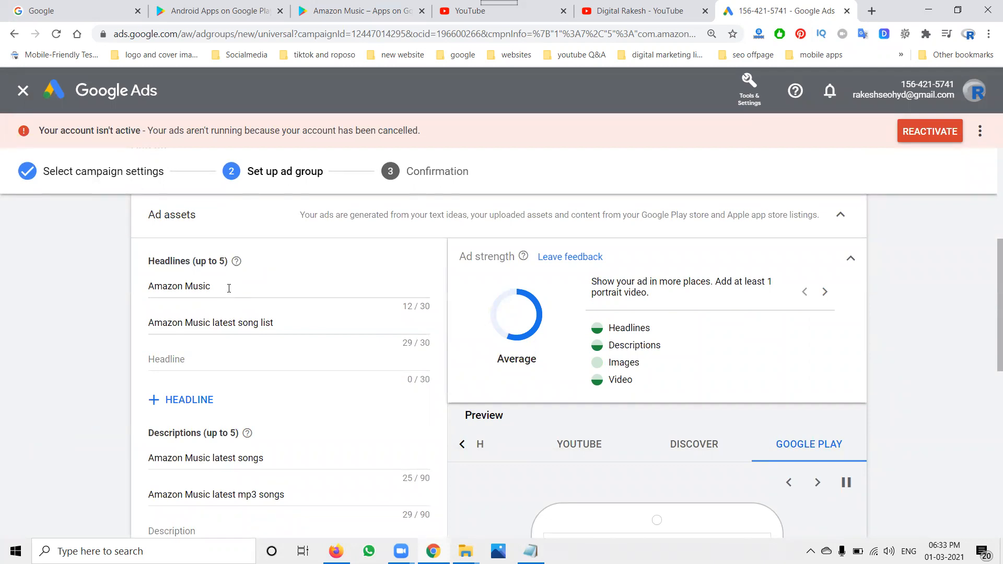
scroll(238, 337, "down", 2)
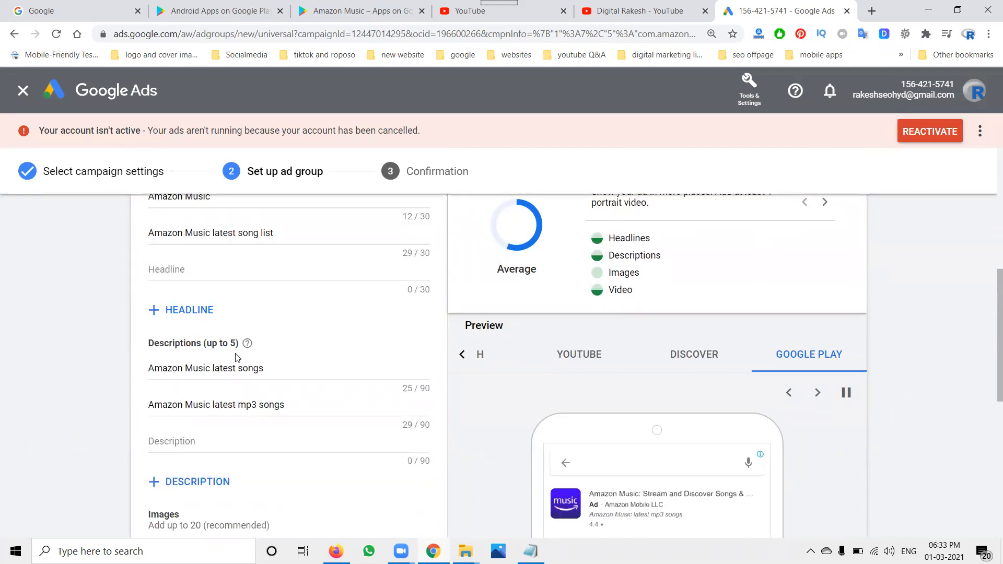
scroll(237, 357, "down", 3)
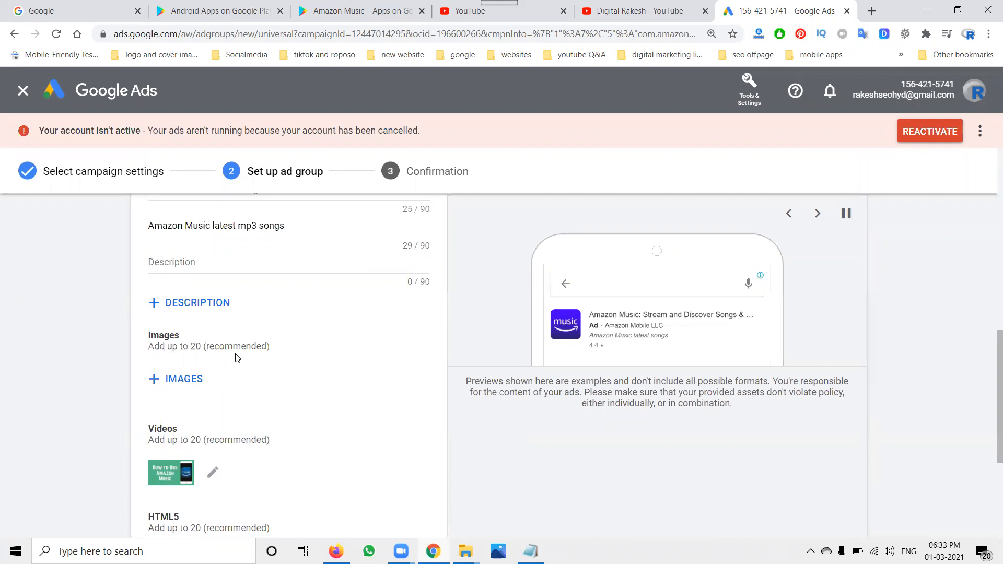
scroll(237, 357, "down", 3)
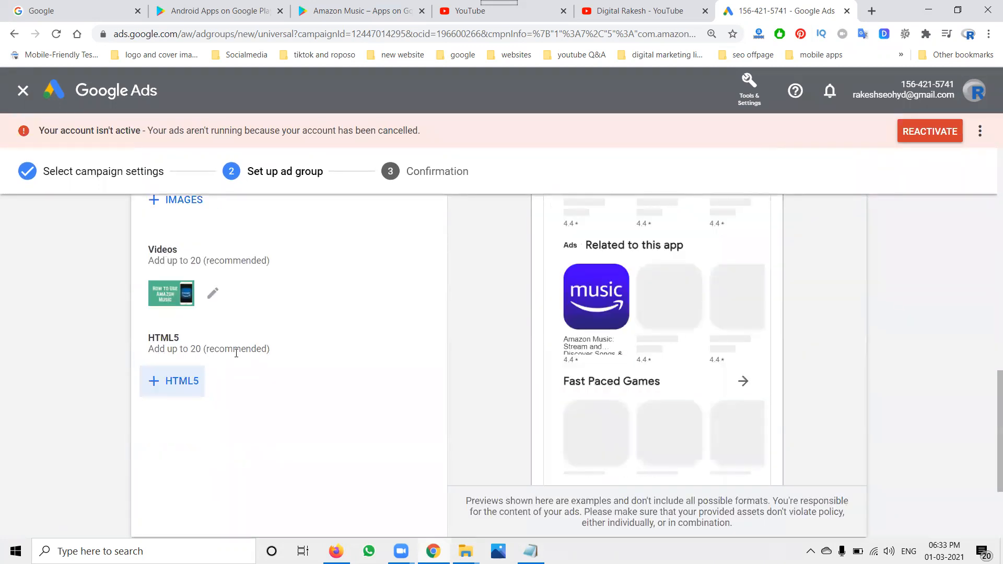
scroll(237, 357, "down", 2)
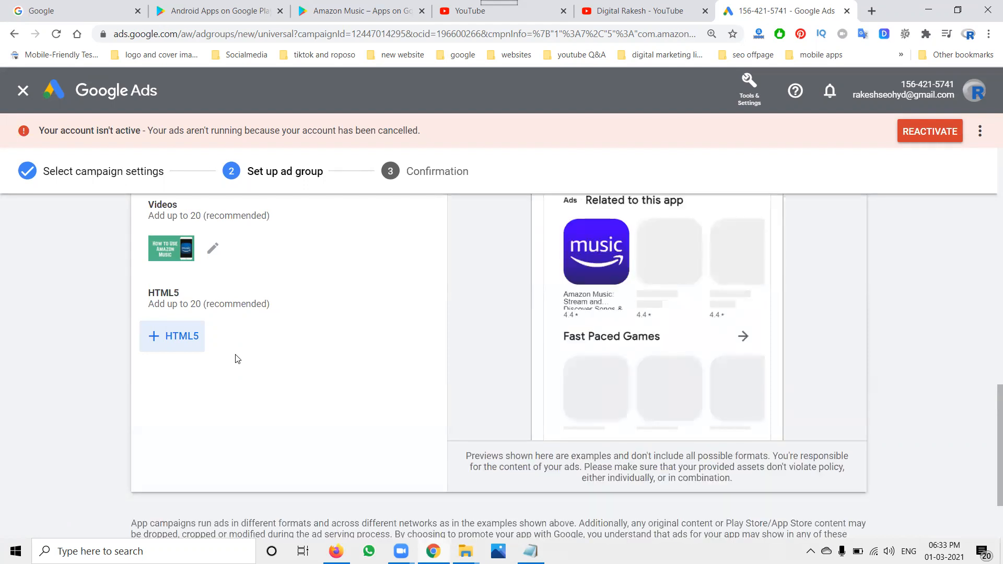
scroll(238, 359, "down", 2)
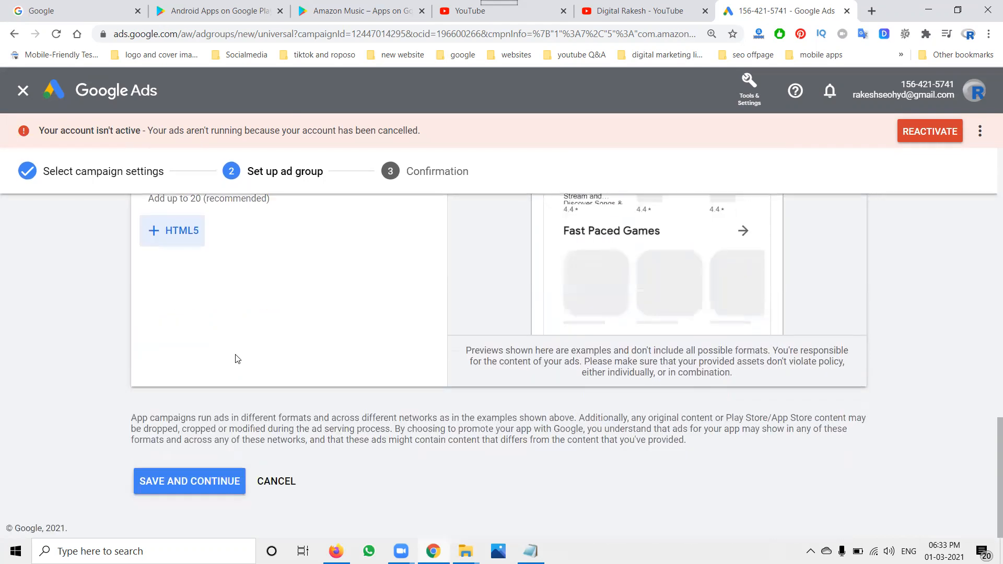
left_click(180, 481)
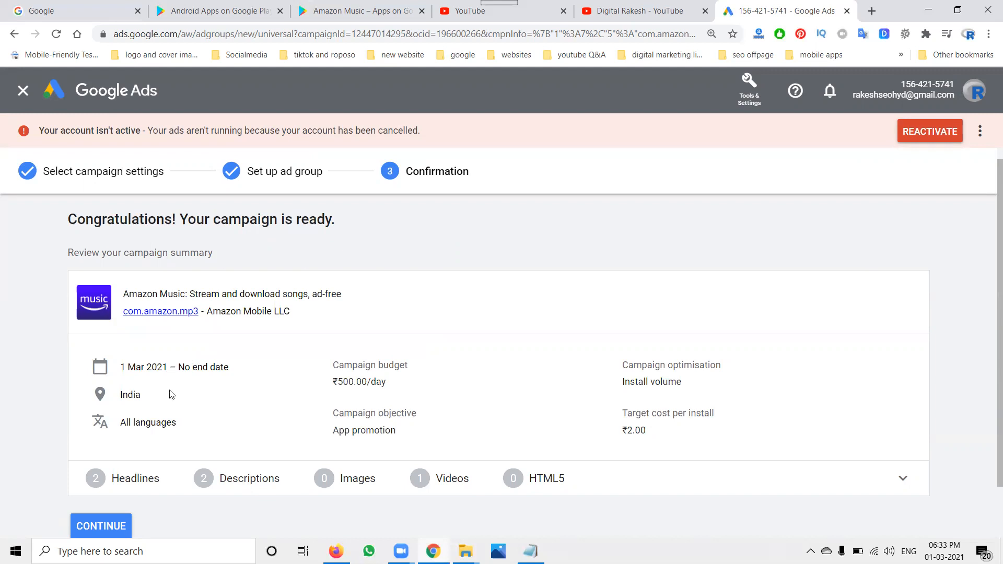
left_click(105, 526)
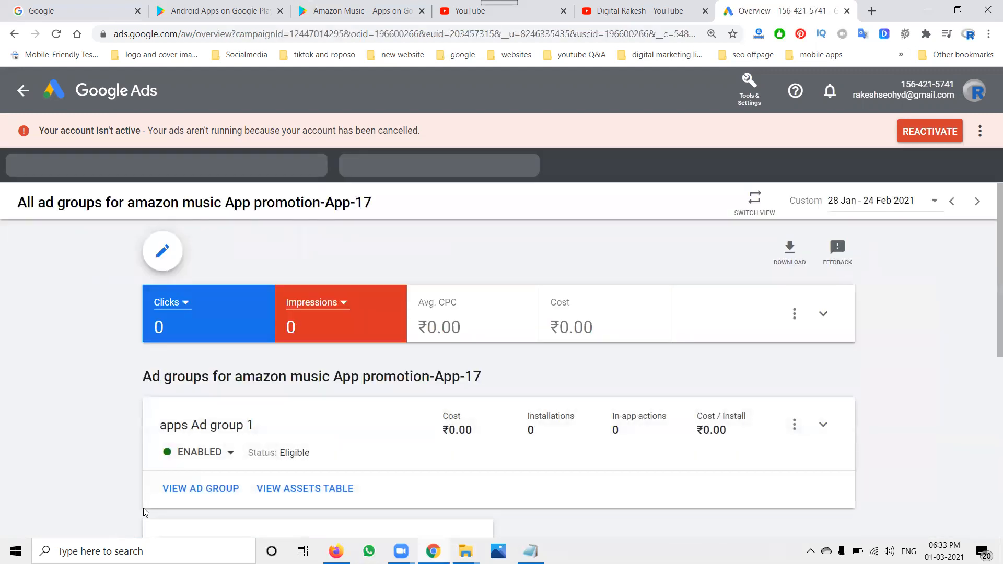
- Look over the campaign's ad group statistics and targeted locations map, and switch to the open YouTube channel's videos page
scroll(291, 423, "down", 5)
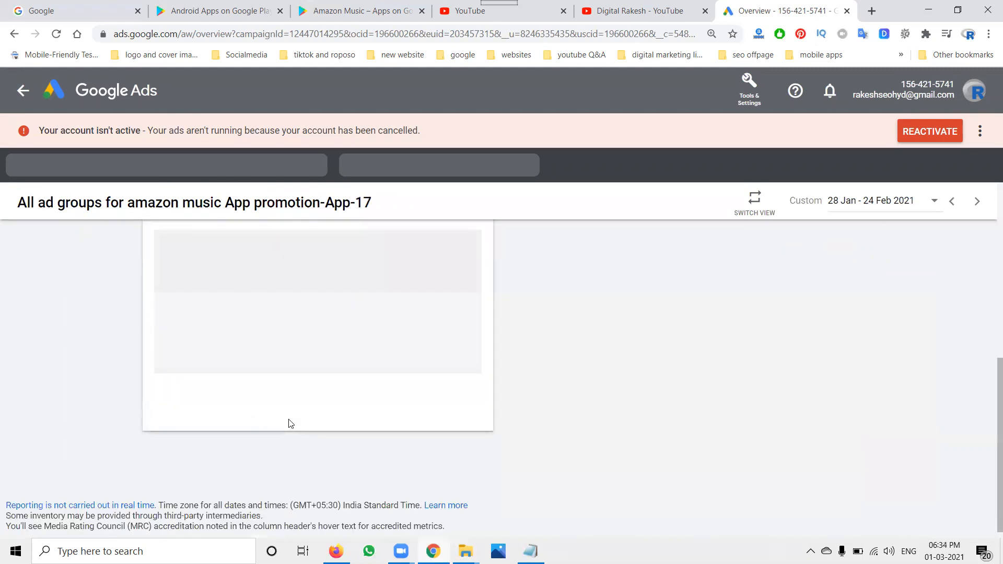
scroll(291, 423, "up", 3)
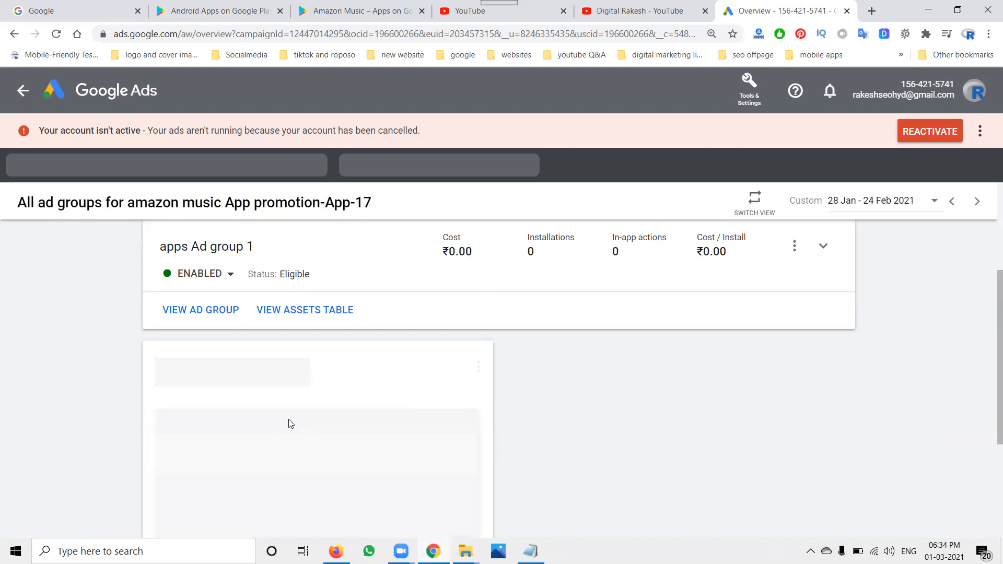
scroll(191, 426, "down", 3)
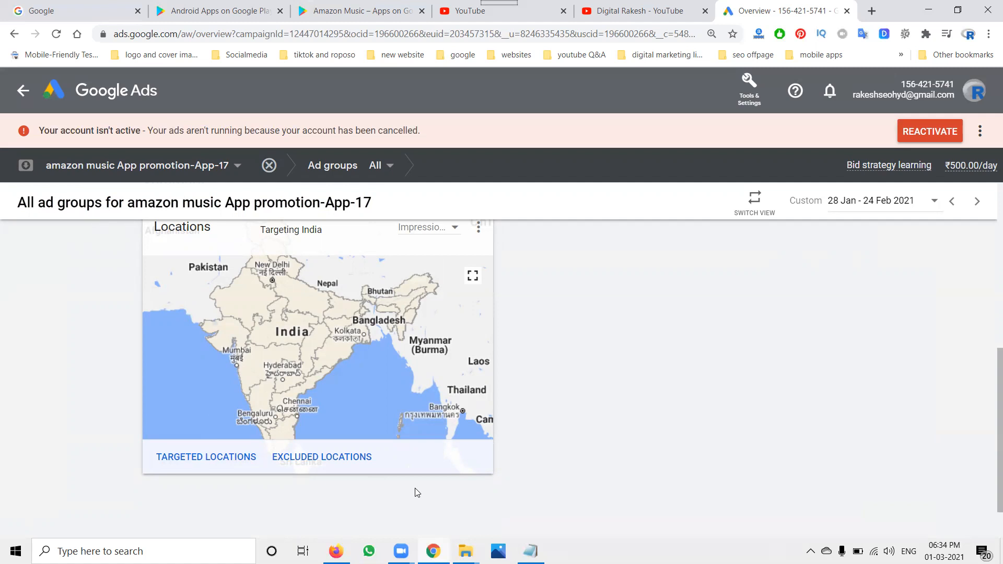
left_click(593, 11)
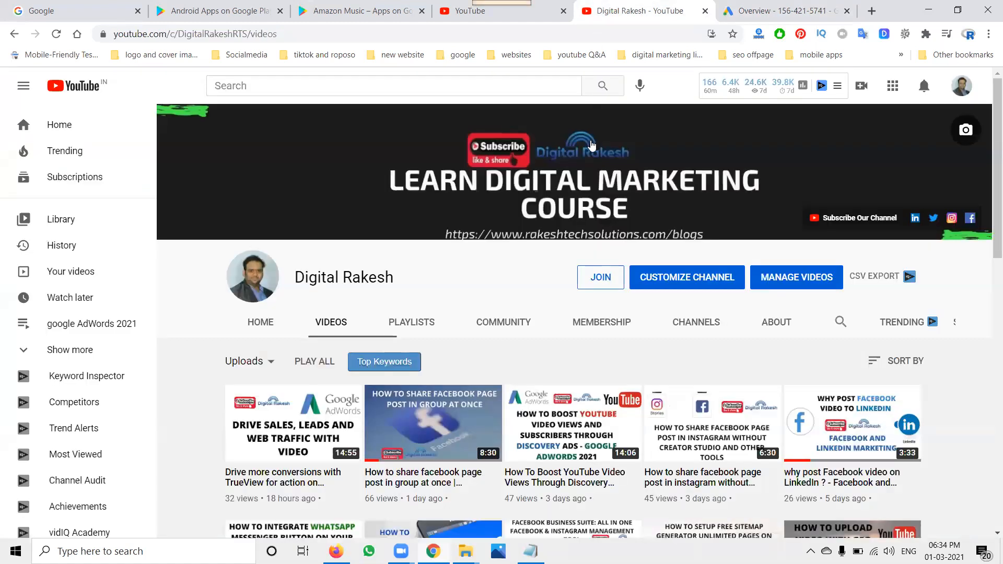